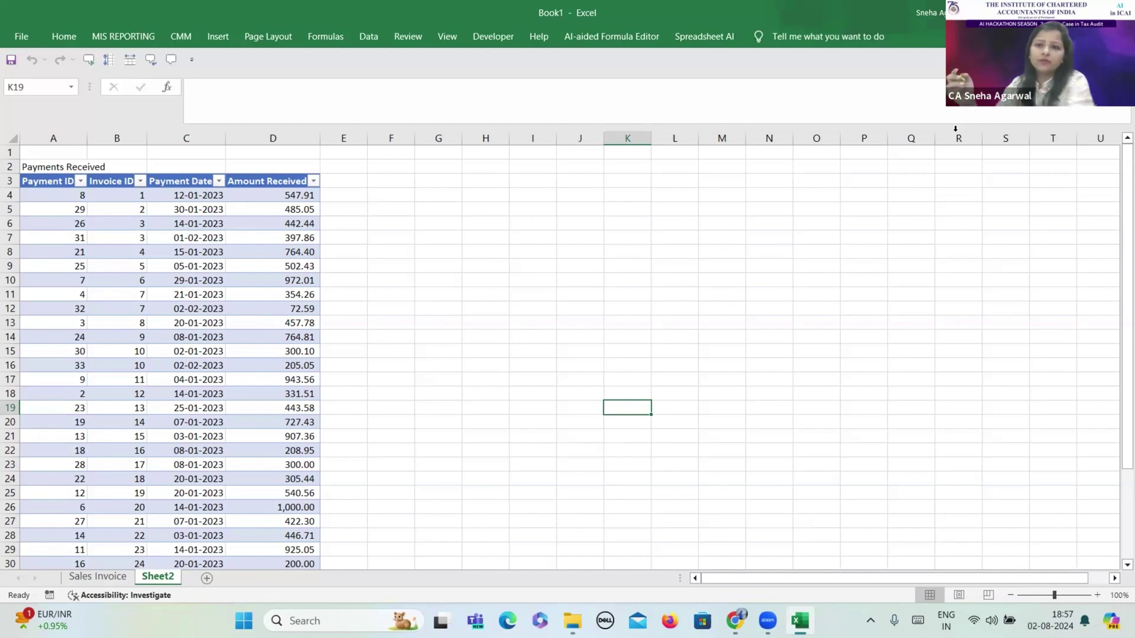
# Go to the start of the Sales Invoice sheet and widen the Customer and Amount columns
pyautogui.click(574, 276)
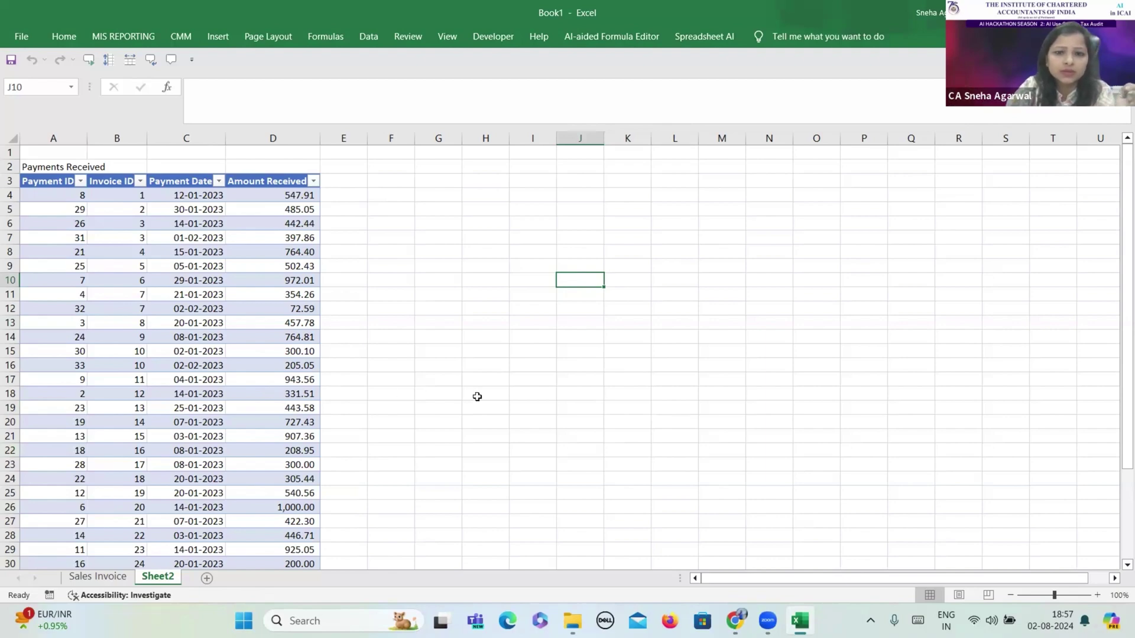
pyautogui.click(107, 579)
pyautogui.click(198, 435)
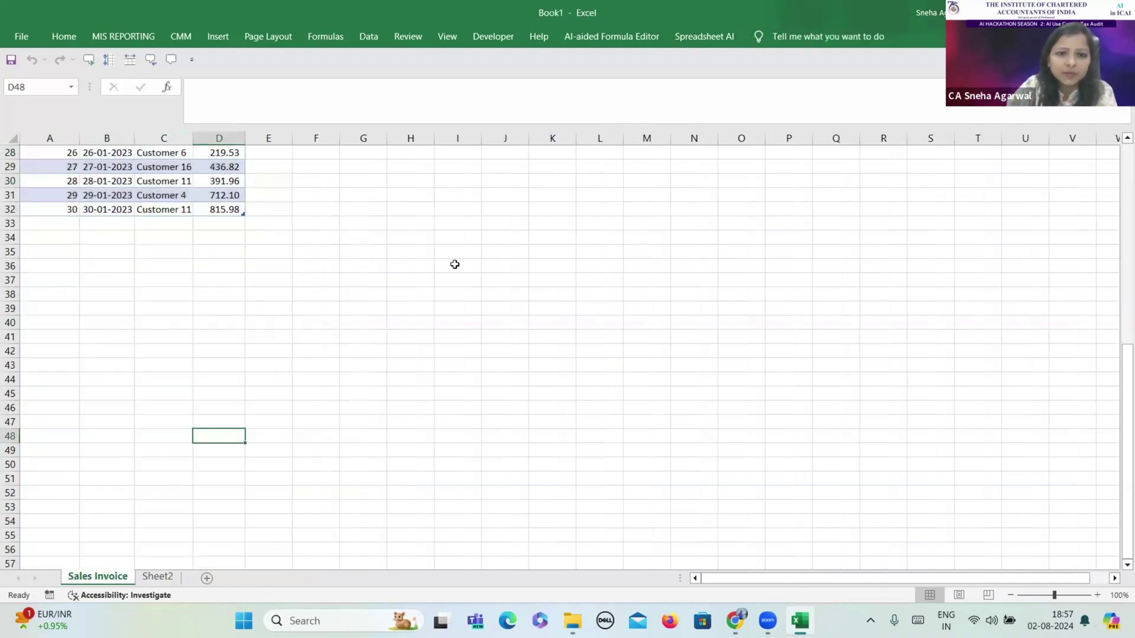
pyautogui.scroll(9, 454, 264)
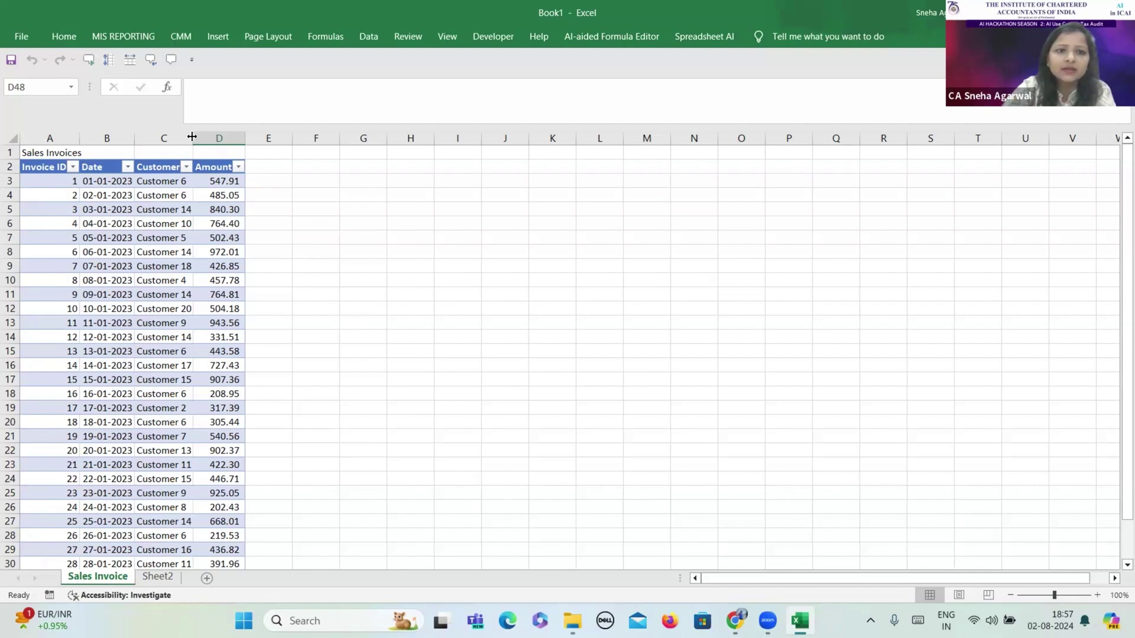
pyautogui.moveTo(194, 138); pyautogui.dragTo(321, 142)
pyautogui.click(254, 152)
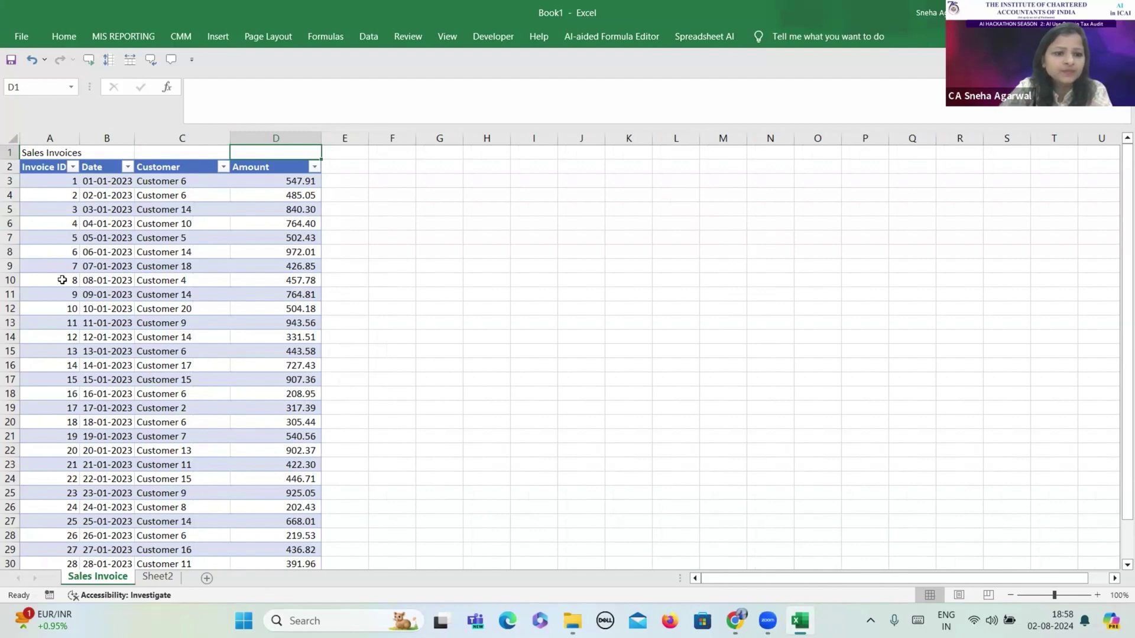
# Review the extent of the sales invoices table by selecting A2 to D32, then clear the selection
pyautogui.click(44, 168)
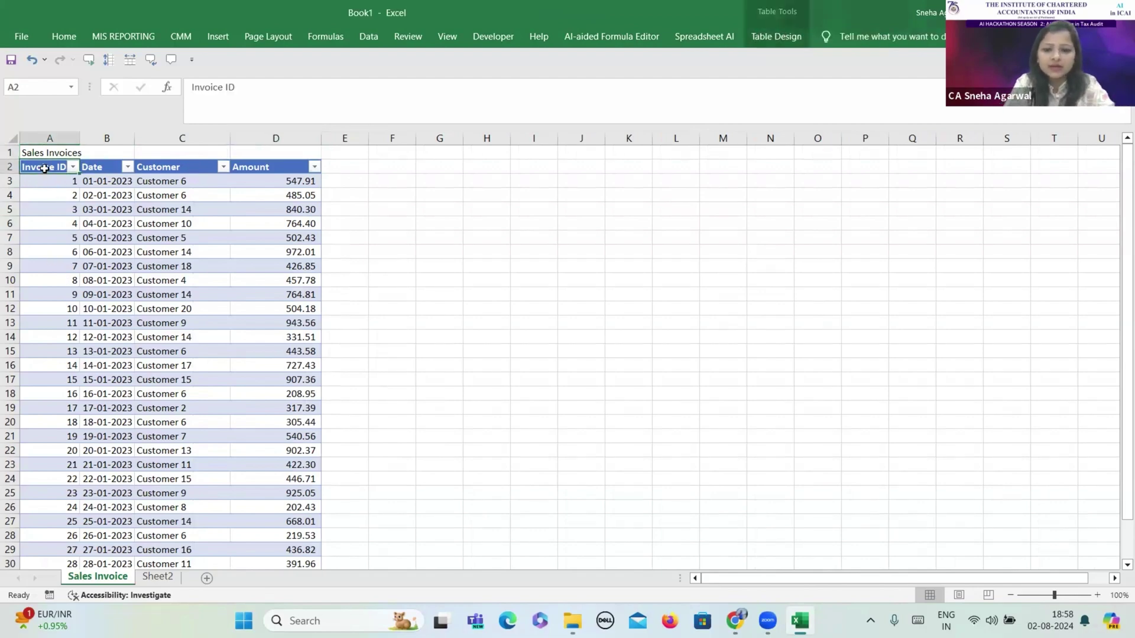
pyautogui.hotkey('shift', 'Right')
pyautogui.hotkey('shift', 'Right')
pyautogui.hotkey('shift', 'Right')
pyautogui.hotkey('shift', 'Down')
pyautogui.hotkey('shift', 'Down')
pyautogui.hotkey('shift', 'Down')
pyautogui.hotkey('shift', 'Down')
pyautogui.hotkey('shift', 'Down')
pyautogui.hotkey('shift', 'Down')
pyautogui.hotkey('shift', 'Down')
pyautogui.hotkey('shift', 'Down')
pyautogui.hotkey('shift', 'Down')
pyautogui.hotkey('shift', 'Down')
pyautogui.hotkey('shift', 'Down')
pyautogui.hotkey('shift', 'Down')
pyautogui.hotkey('shift', 'Down')
pyautogui.hotkey('shift', 'Down')
pyautogui.hotkey('shift', 'Down')
pyautogui.hotkey('shift', 'Down')
pyautogui.hotkey('shift', 'Down')
pyautogui.hotkey('shift', 'Down')
pyautogui.hotkey('shift', 'Down')
pyautogui.hotkey('shift', 'Down')
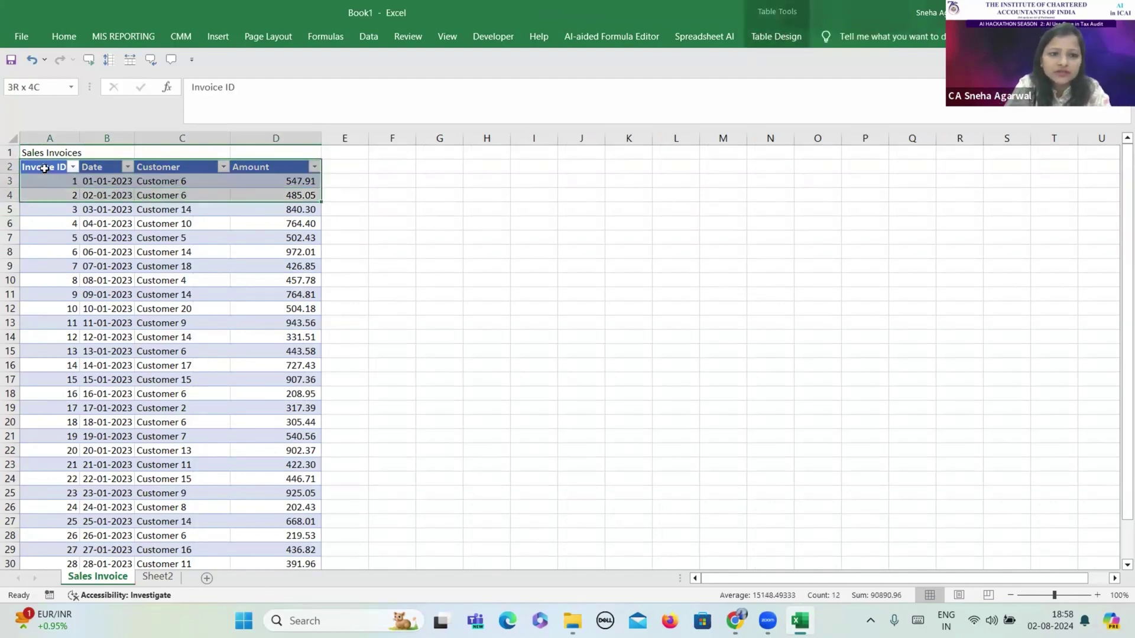
pyautogui.hotkey('shift', 'Down')
pyautogui.hotkey('shift', 'Down')
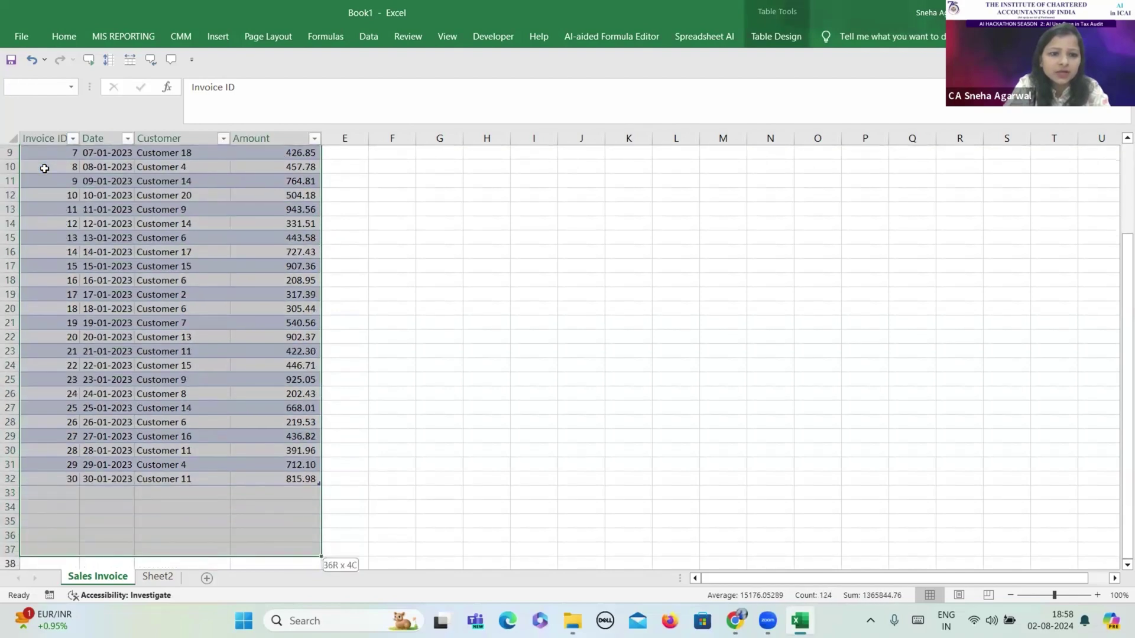
pyautogui.hotkey('shift', 'Up')
pyautogui.hotkey('shift', 'Up')
pyautogui.hotkey('shift', 'Up')
pyautogui.hotkey('shift', 'Up')
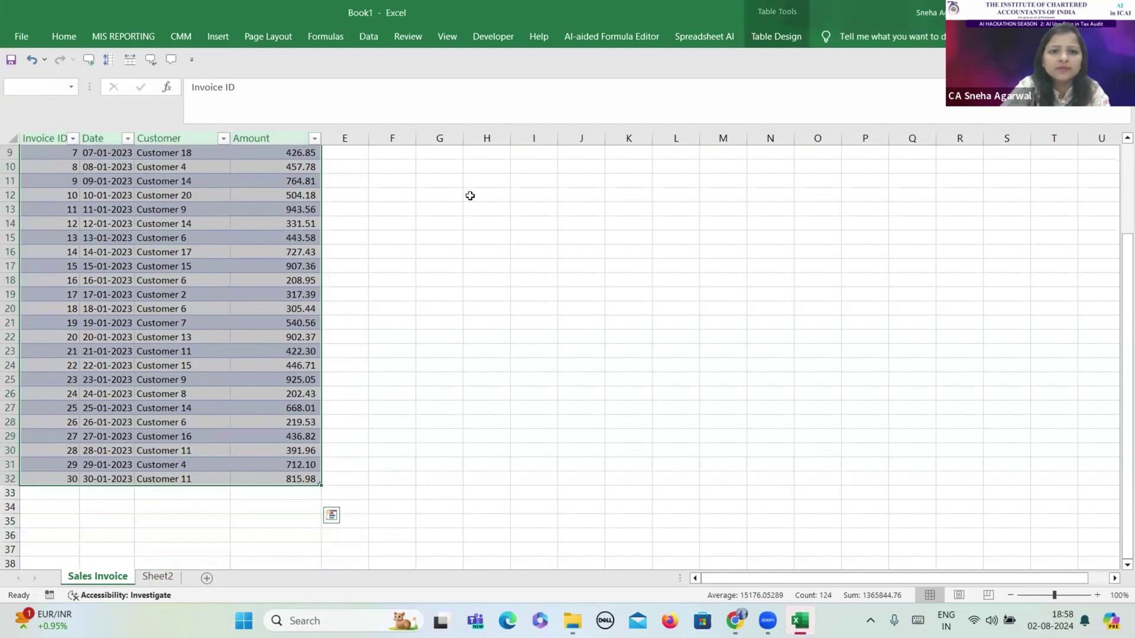
pyautogui.click(608, 229)
pyautogui.scroll(3, 329, 356)
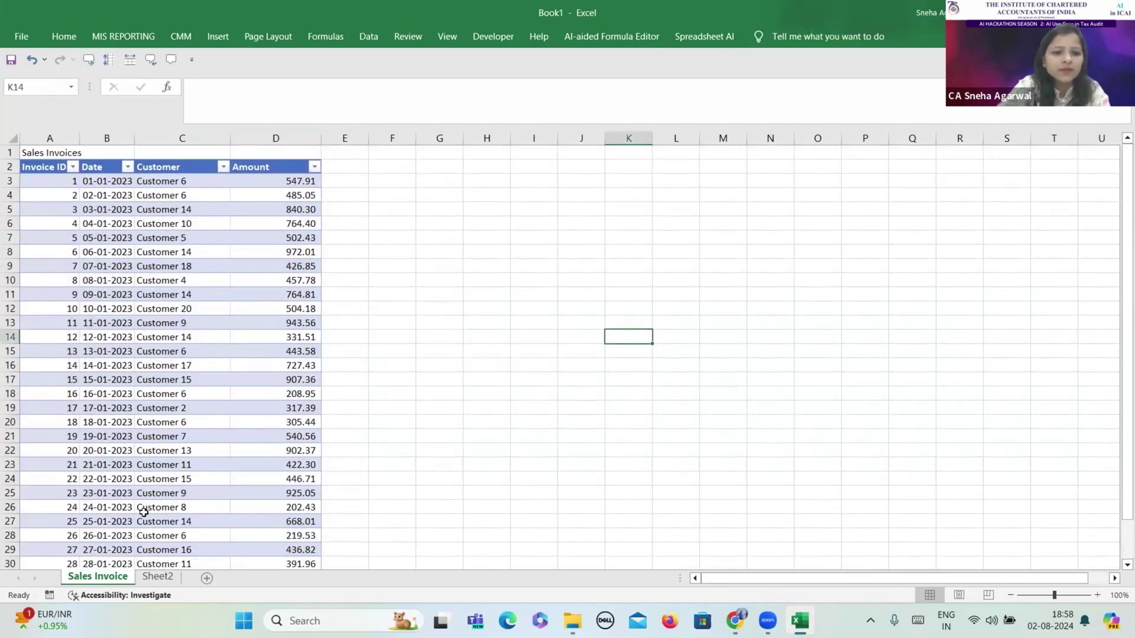
# Widen the Payment ID and Invoice ID columns of the Payments Received table on Sheet2
pyautogui.click(171, 584)
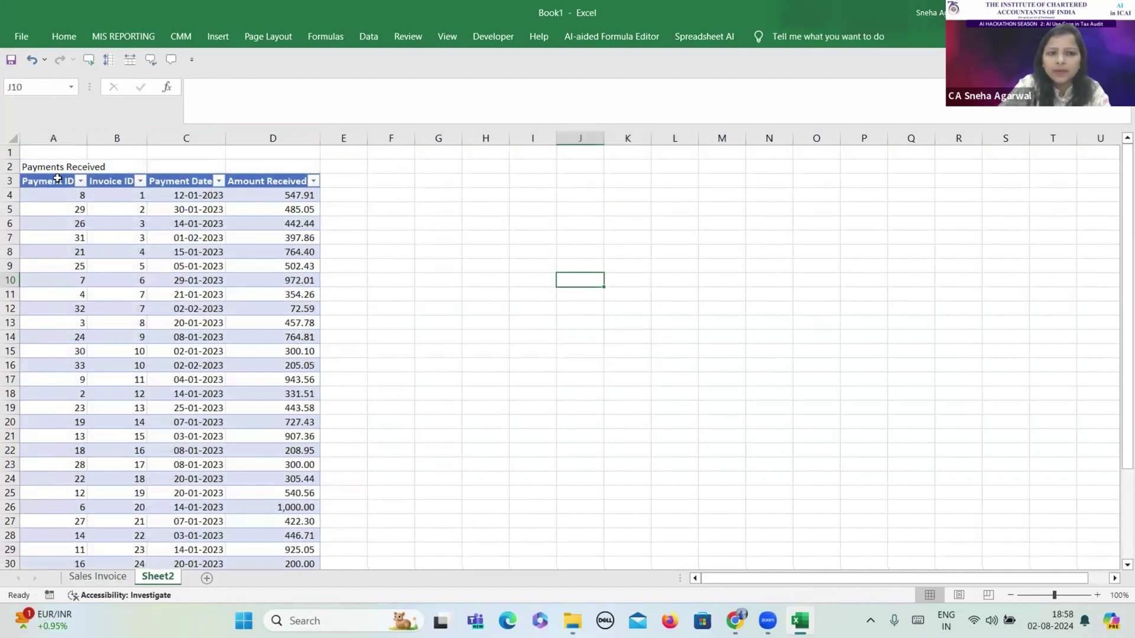
pyautogui.moveTo(84, 143); pyautogui.dragTo(177, 138)
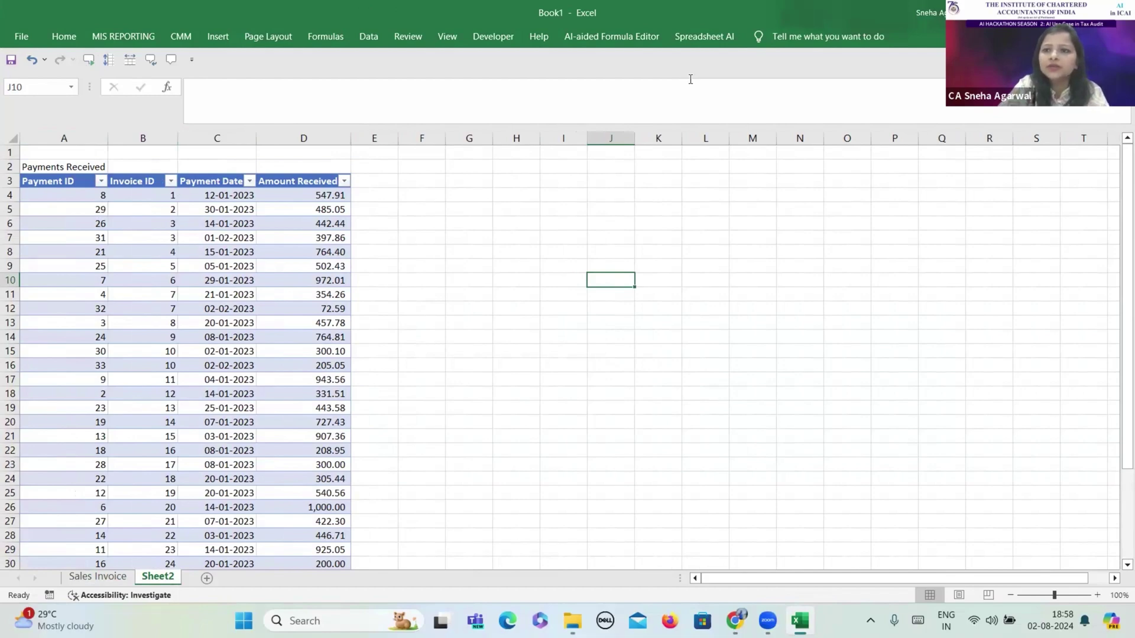
# Search the add-ins for "copilot" and open Copilot for Finance
pyautogui.click(62, 38)
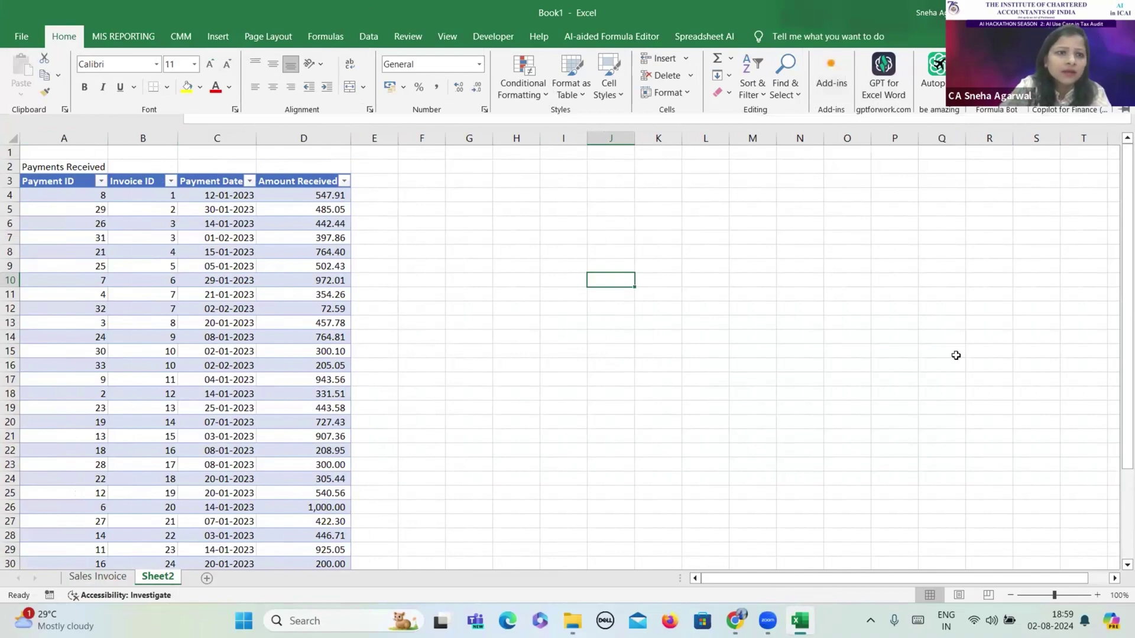
pyautogui.click(831, 83)
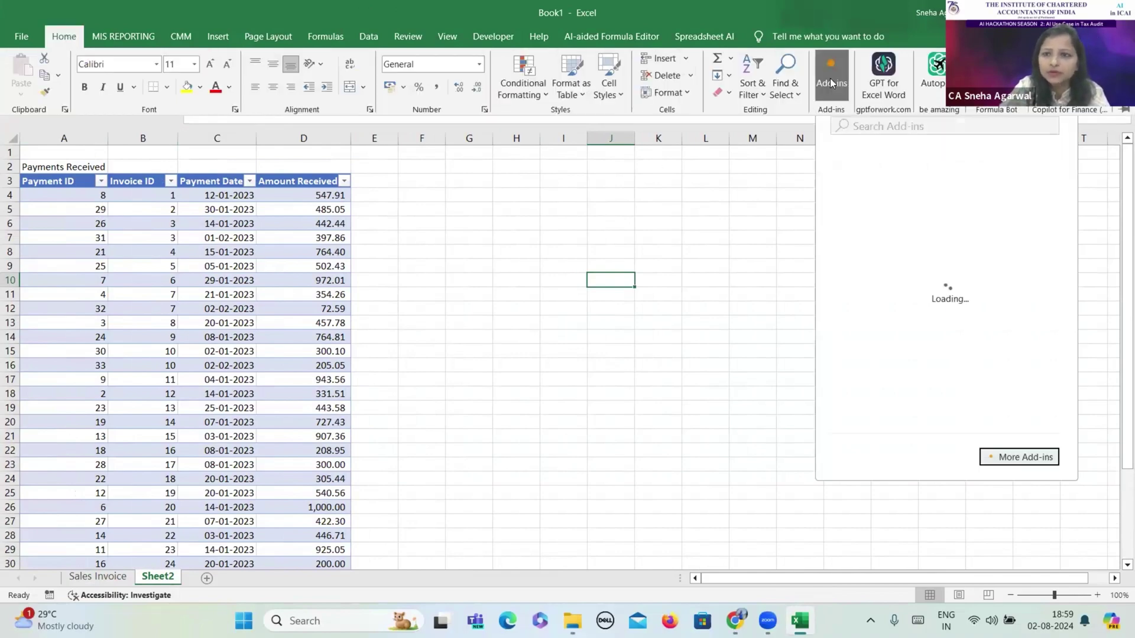
pyautogui.click(896, 127)
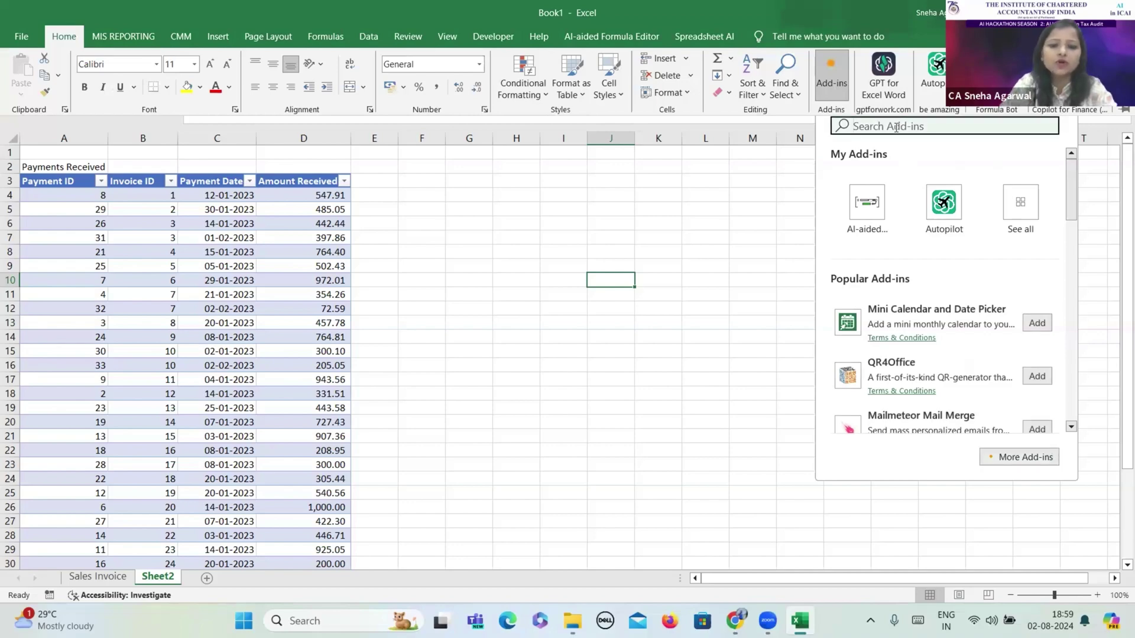
pyautogui.write('copilot')
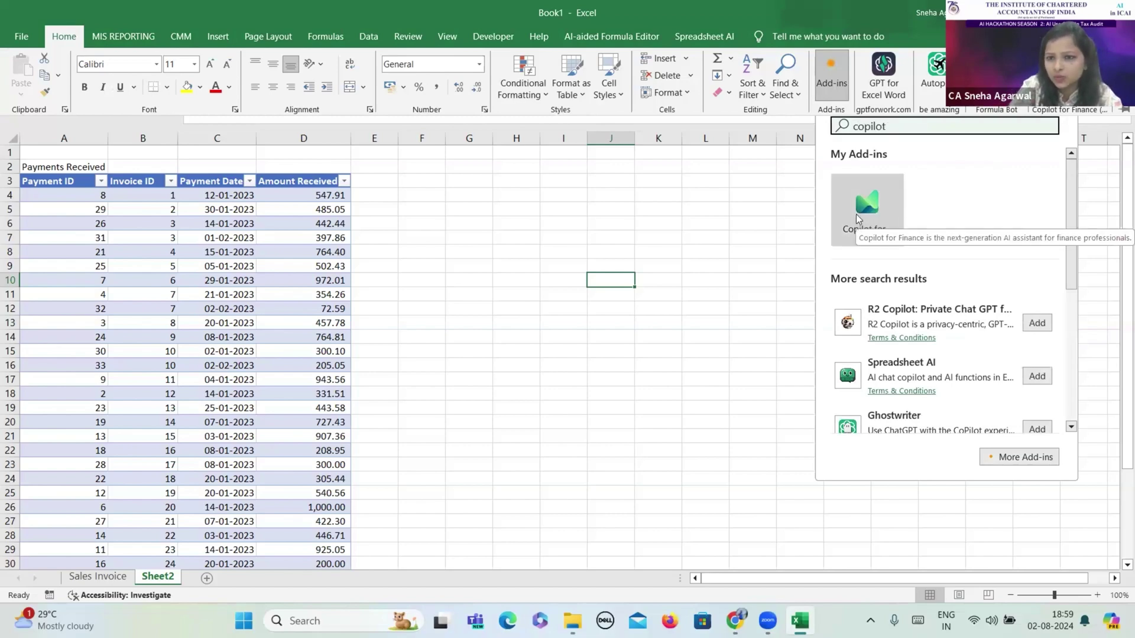
pyautogui.click(856, 214)
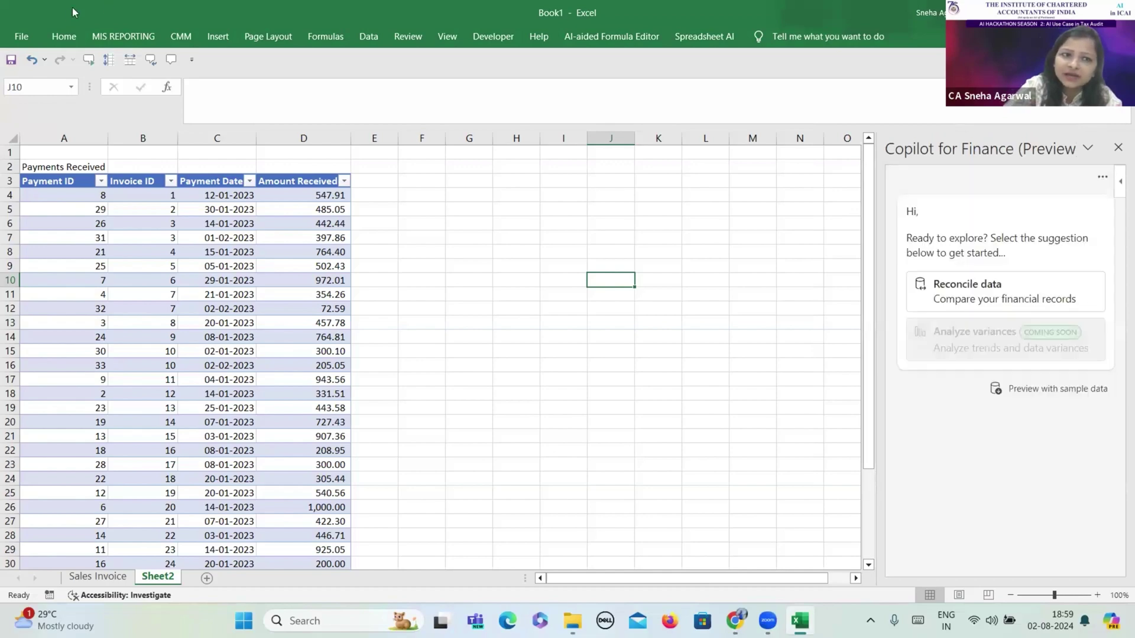
# Start a data reconciliation between the sales table on Sales Invoice and the receipts table on Sheet2, and continue to column selection
pyautogui.click(67, 38)
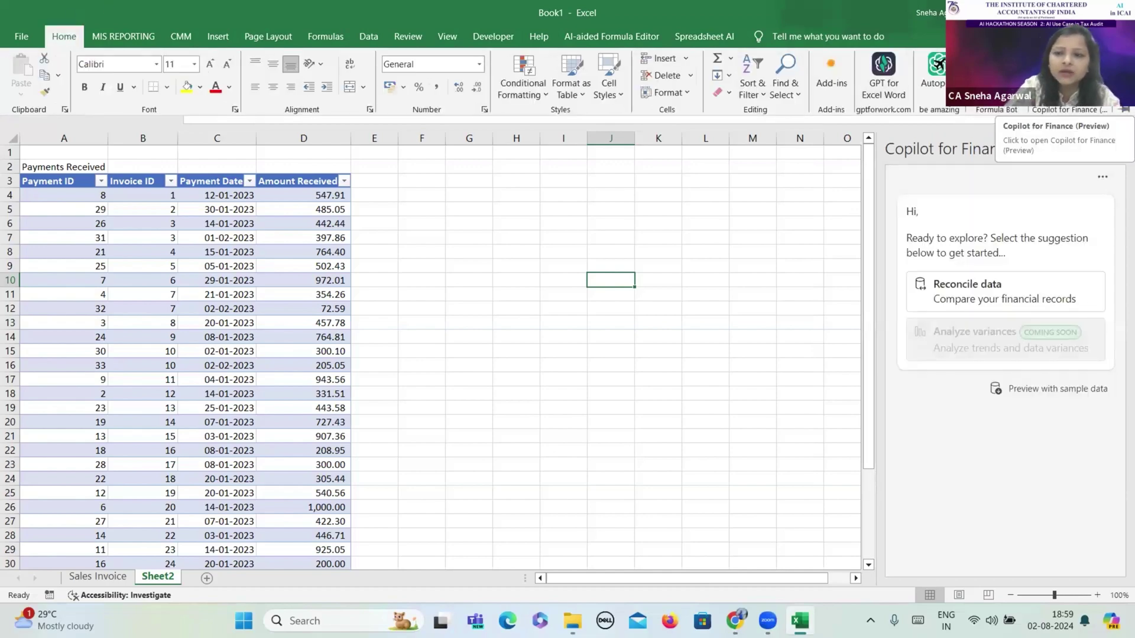
pyautogui.click(1027, 299)
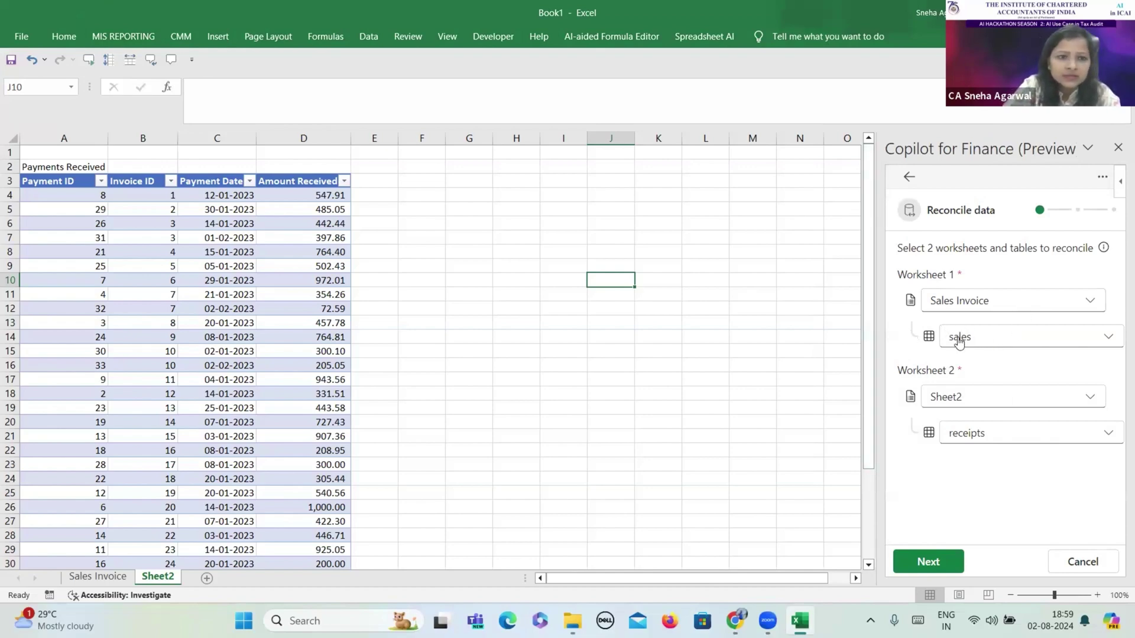
pyautogui.click(103, 584)
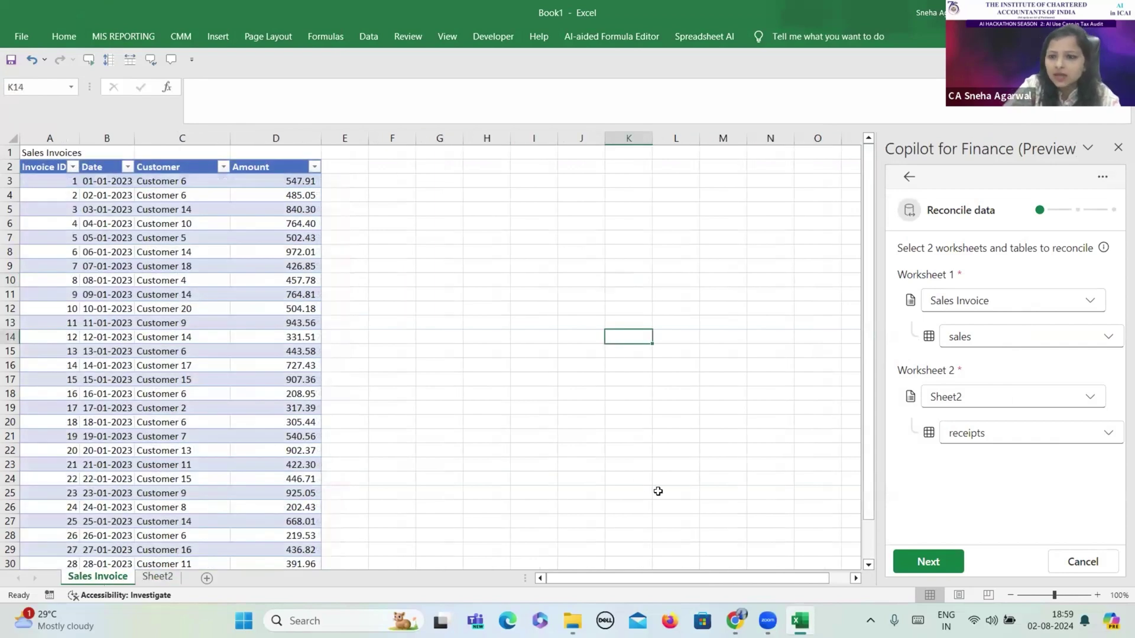
pyautogui.click(1032, 403)
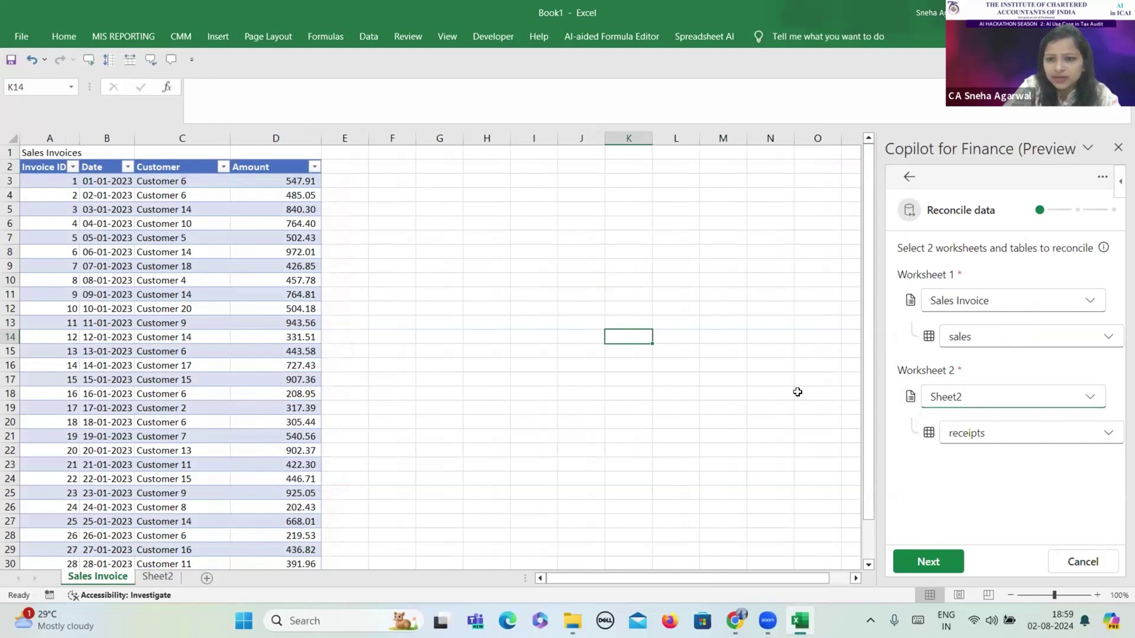
pyautogui.click(158, 577)
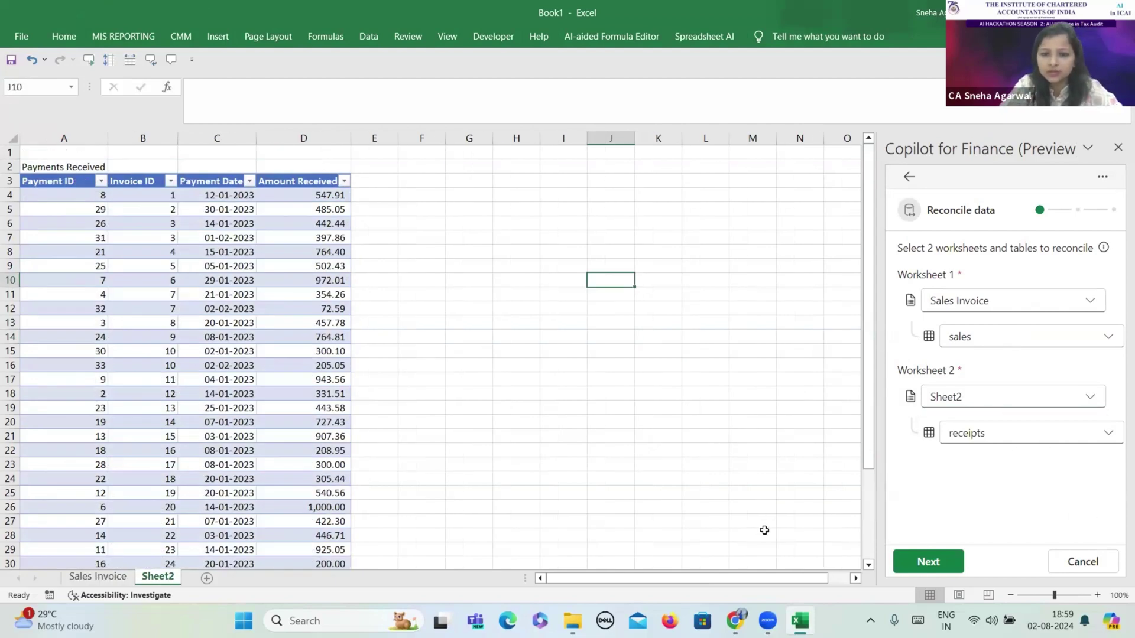
pyautogui.click(940, 564)
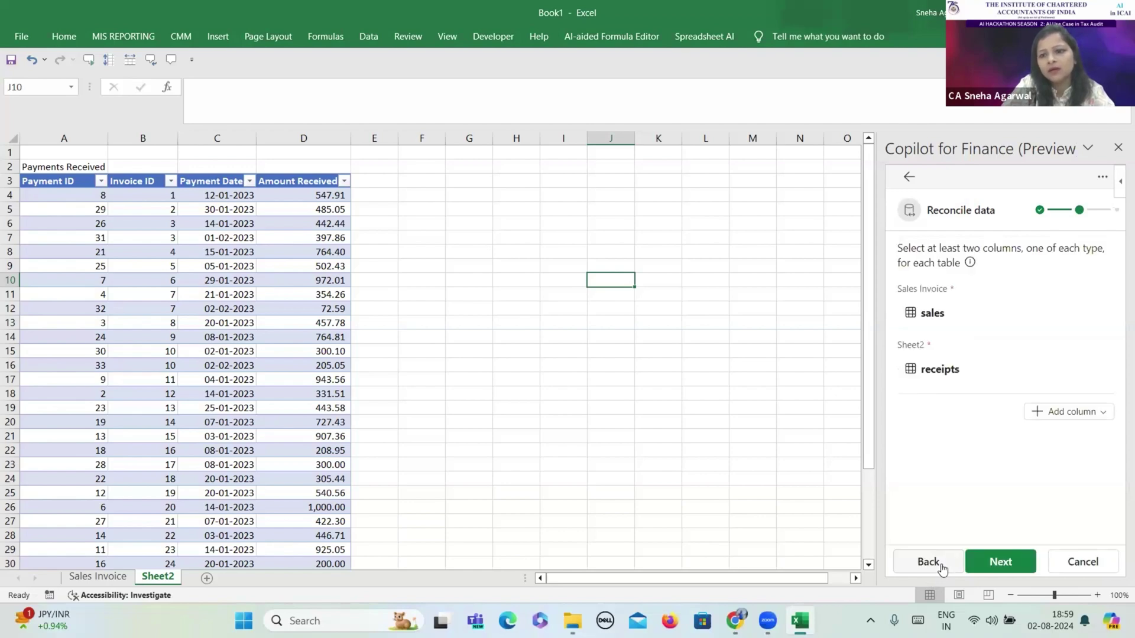
# Add a mapping key that matches Invoice ID in the sales table with Invoice ID in the receipts table
pyautogui.click(1062, 417)
pyautogui.click(952, 446)
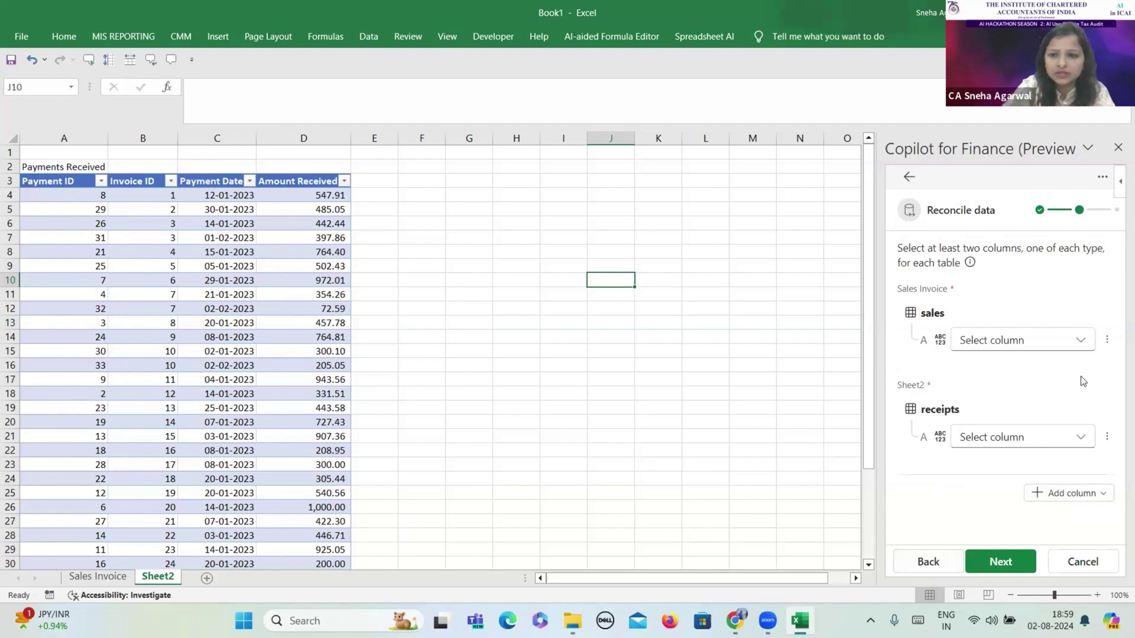
pyautogui.click(1078, 341)
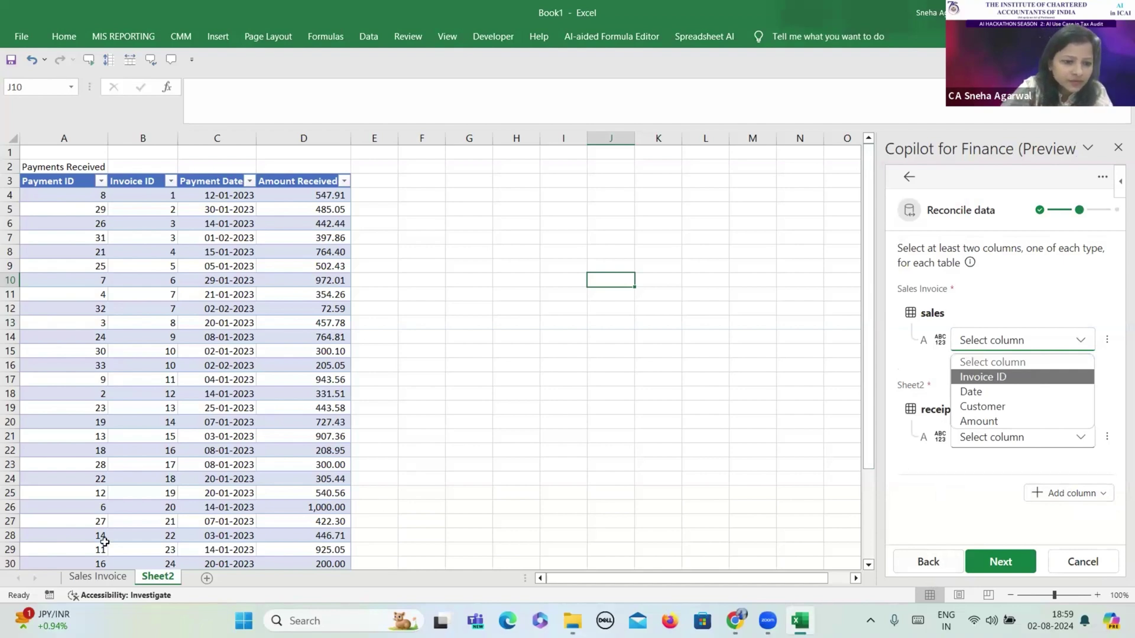
pyautogui.click(97, 577)
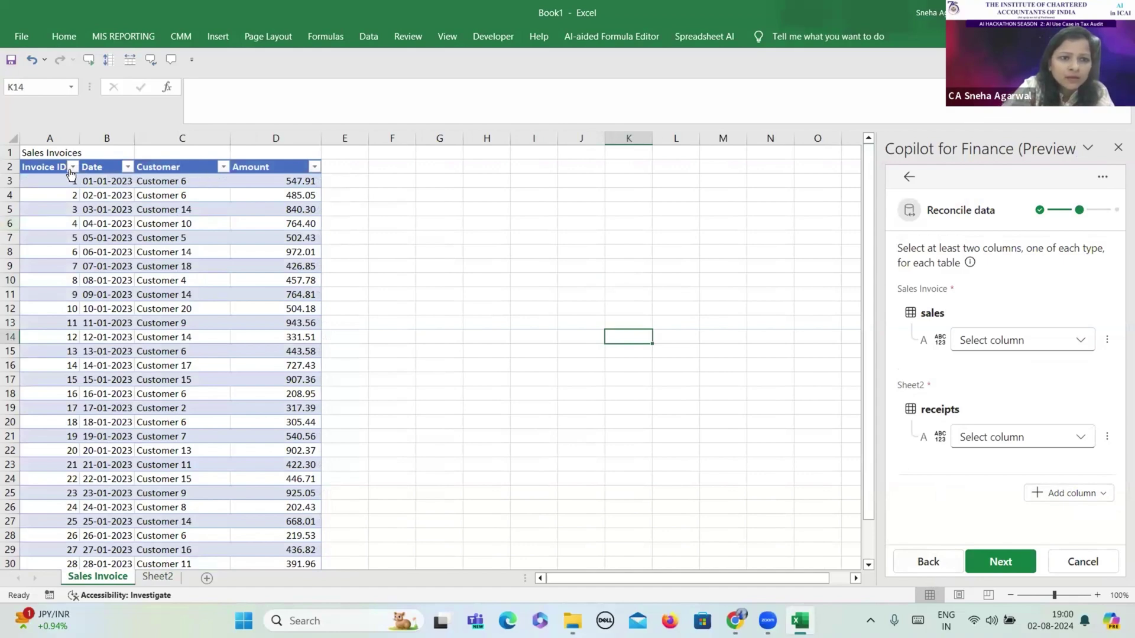
pyautogui.click(1069, 343)
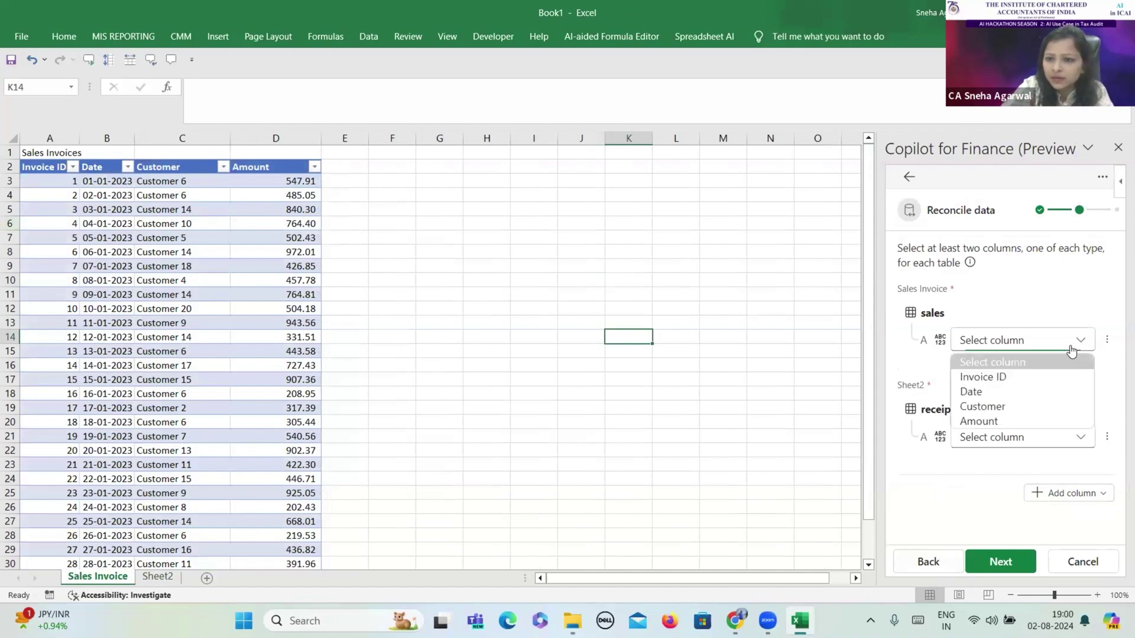
pyautogui.click(1018, 377)
pyautogui.click(1076, 437)
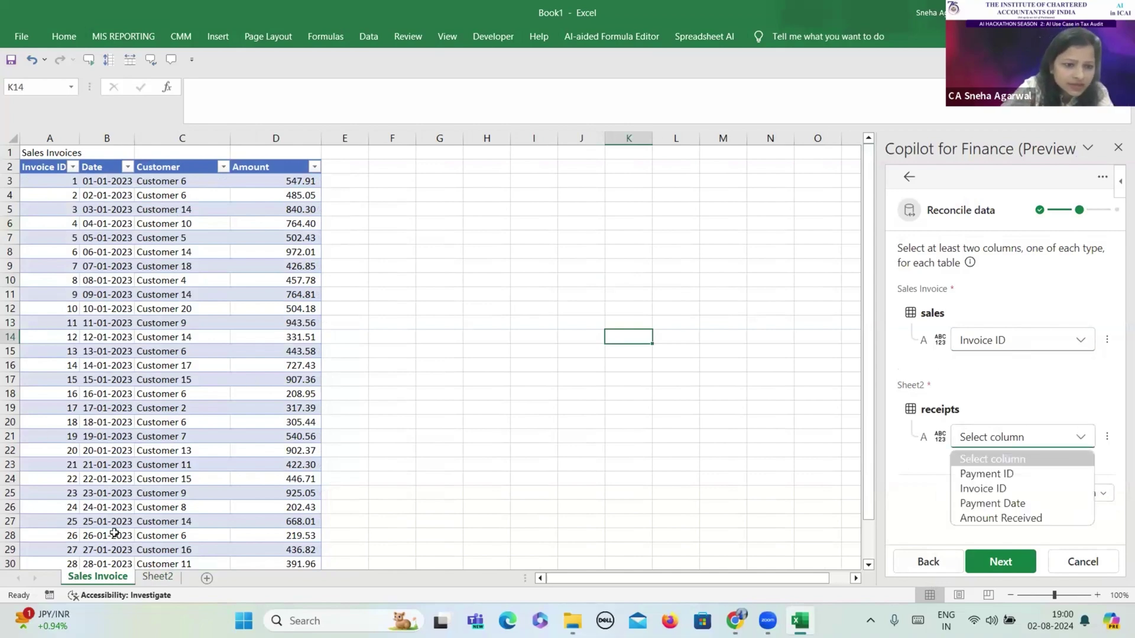
pyautogui.click(158, 579)
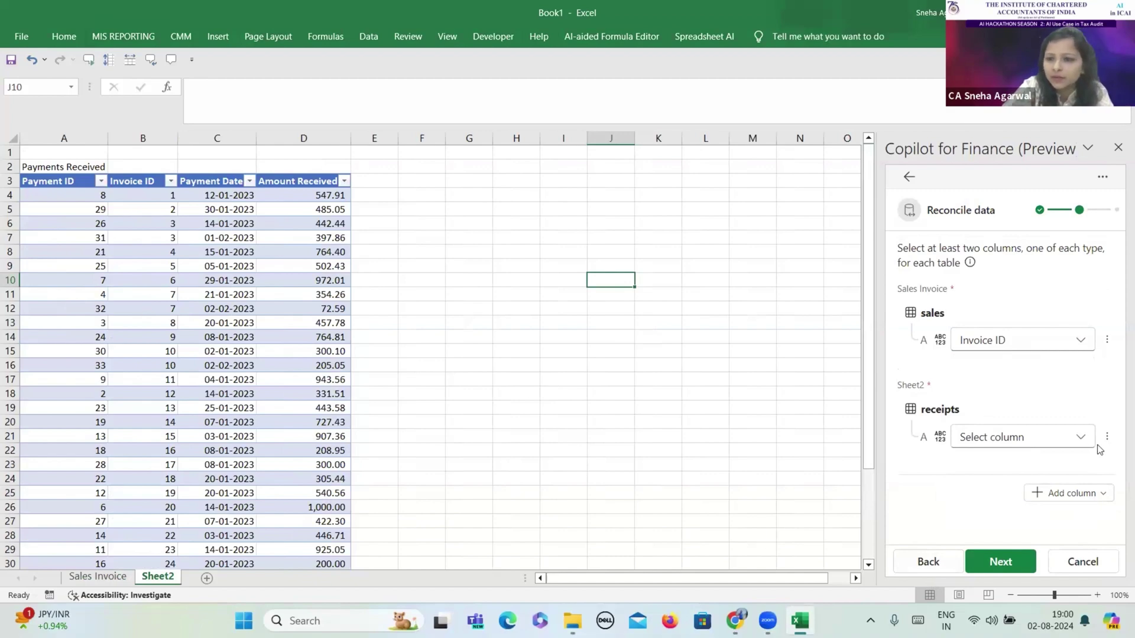
pyautogui.click(1078, 438)
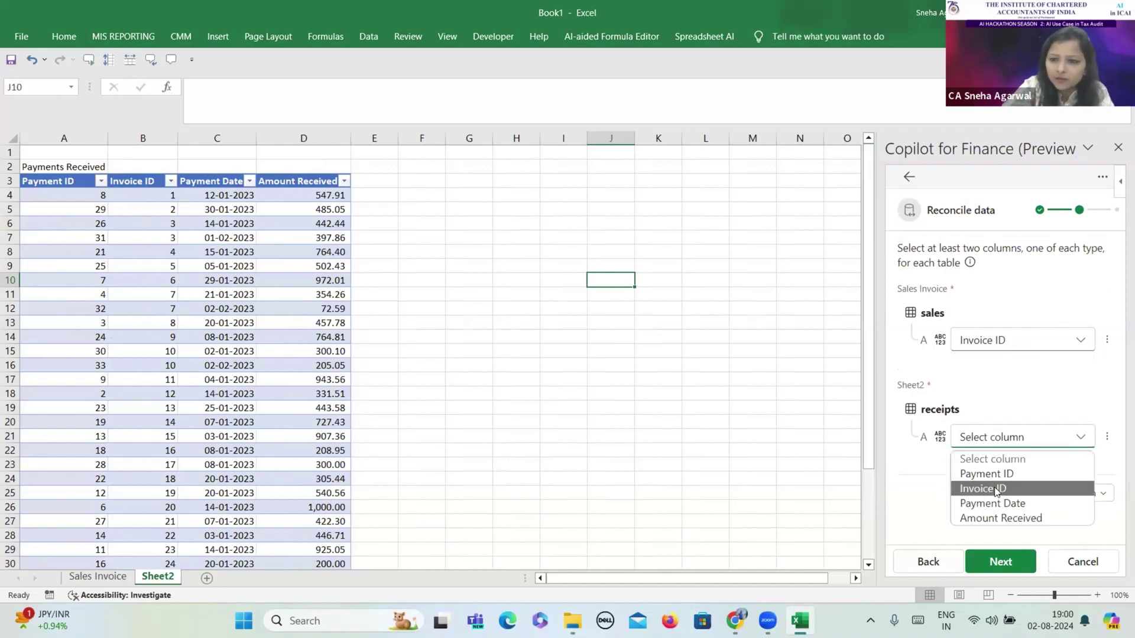
pyautogui.click(997, 491)
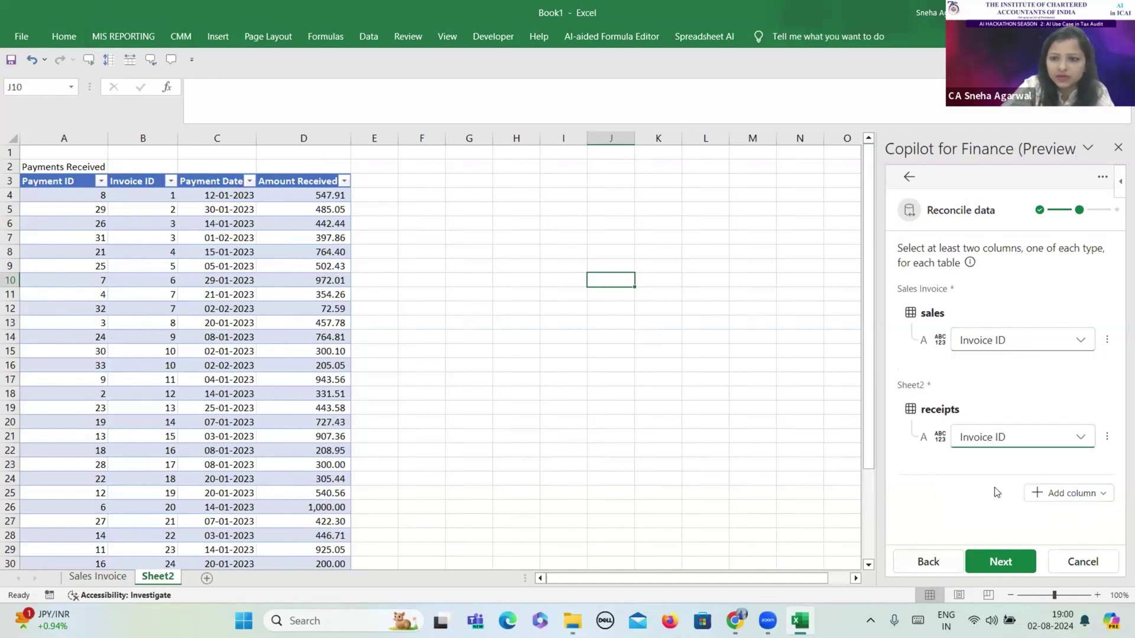
# Add a monetary column to the reconciliation and assign Amount to the sales table
pyautogui.click(1073, 500)
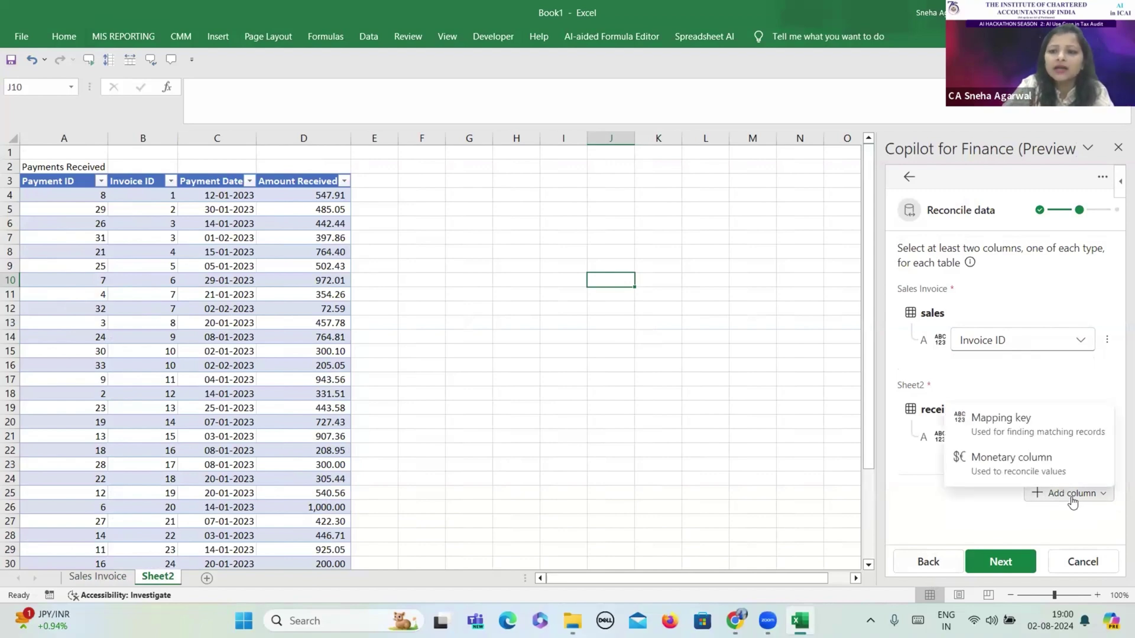
pyautogui.click(1046, 466)
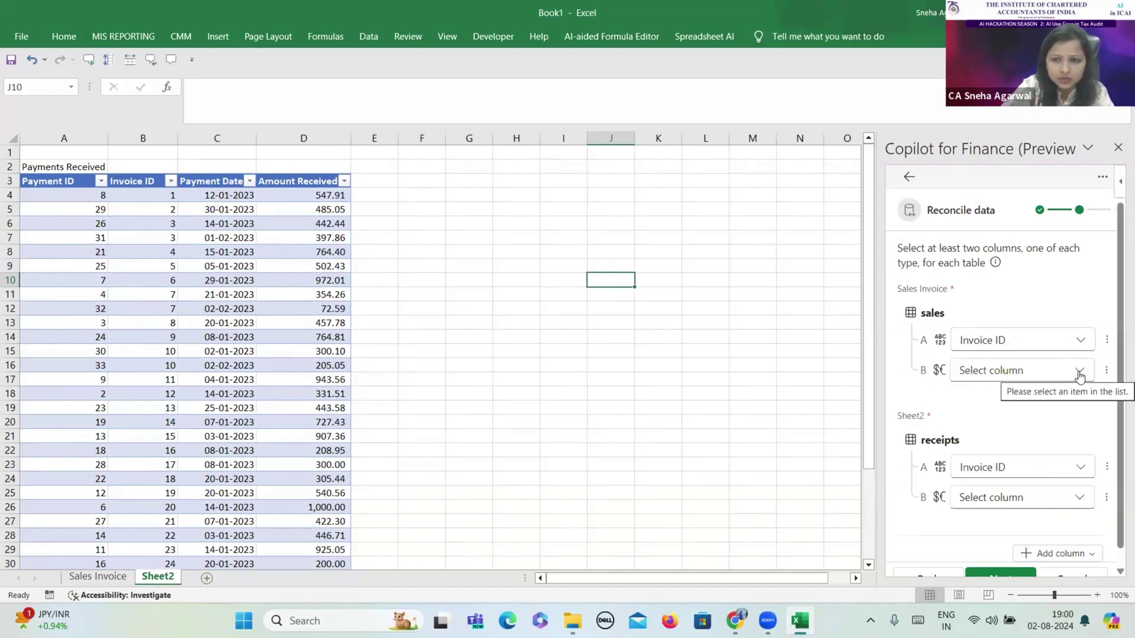
pyautogui.click(97, 576)
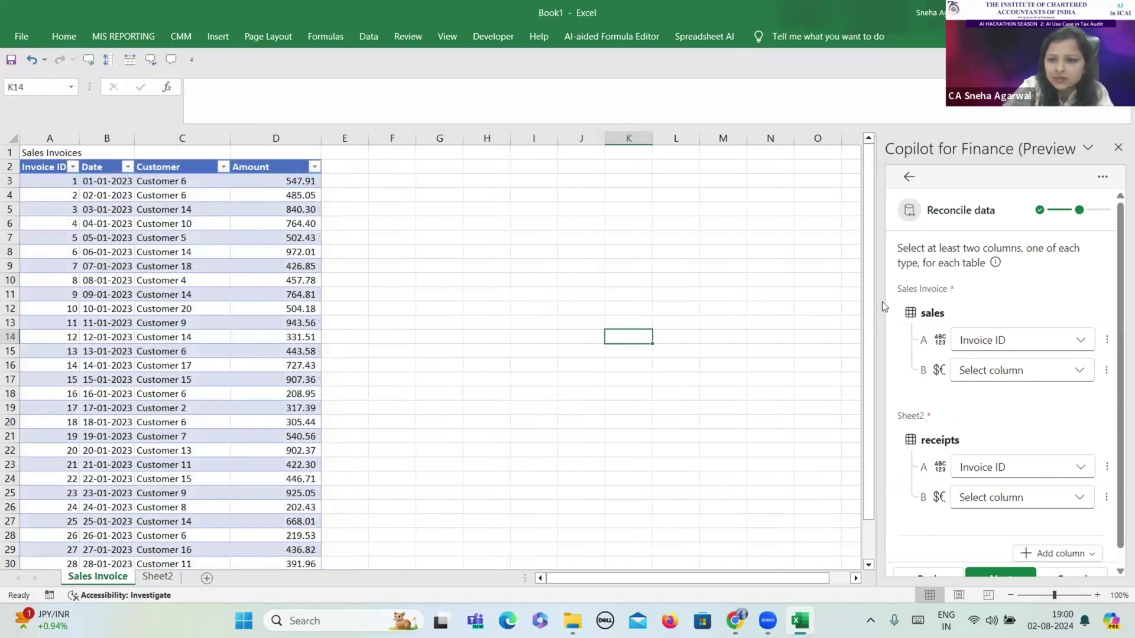
pyautogui.click(1077, 373)
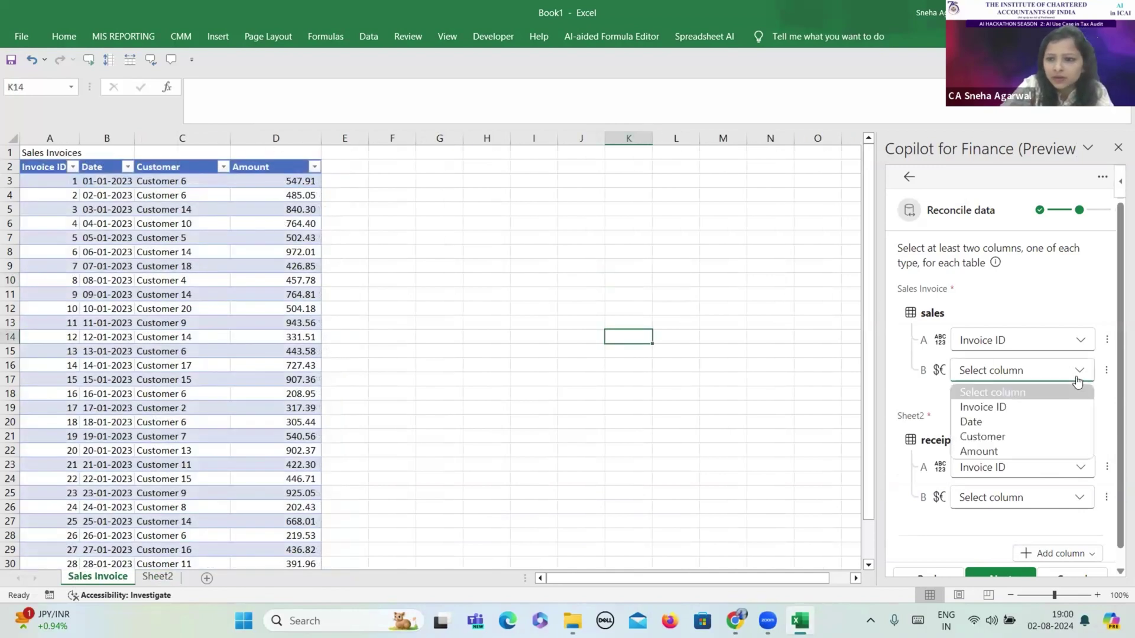
pyautogui.click(997, 450)
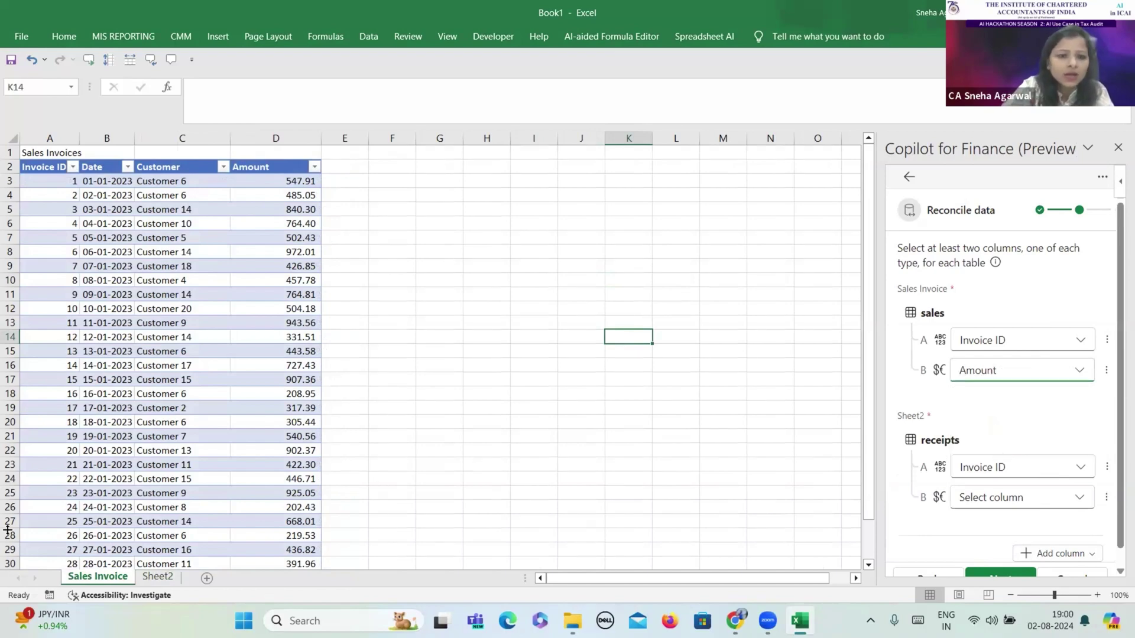
# Assign Amount Received as the receipts table's monetary column and generate the reconciliation report
pyautogui.click(159, 577)
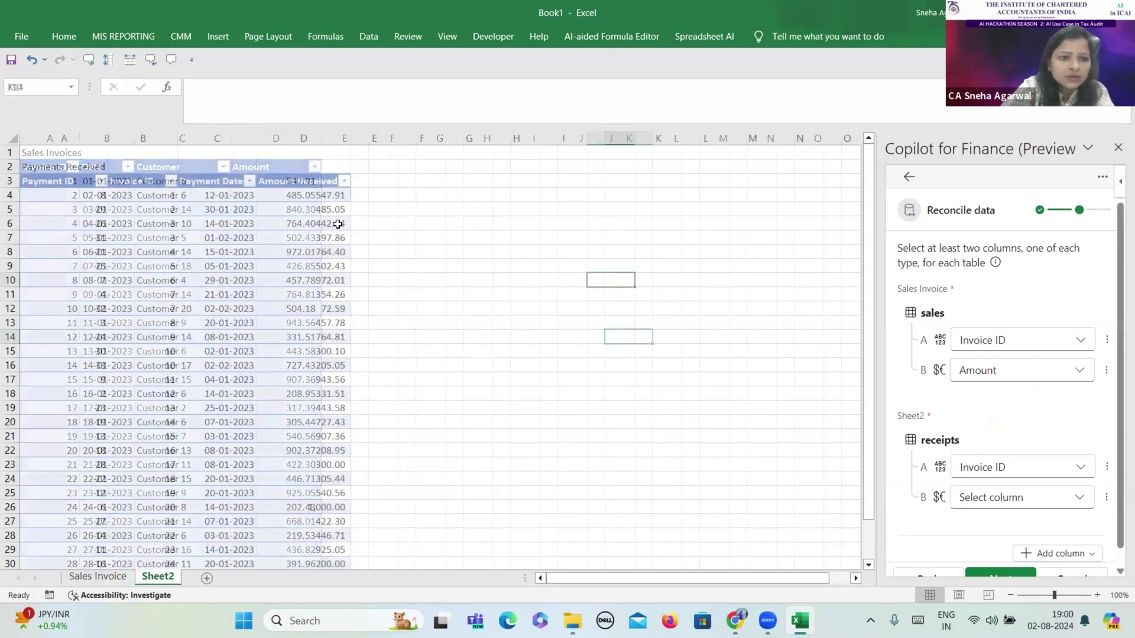
pyautogui.click(1079, 499)
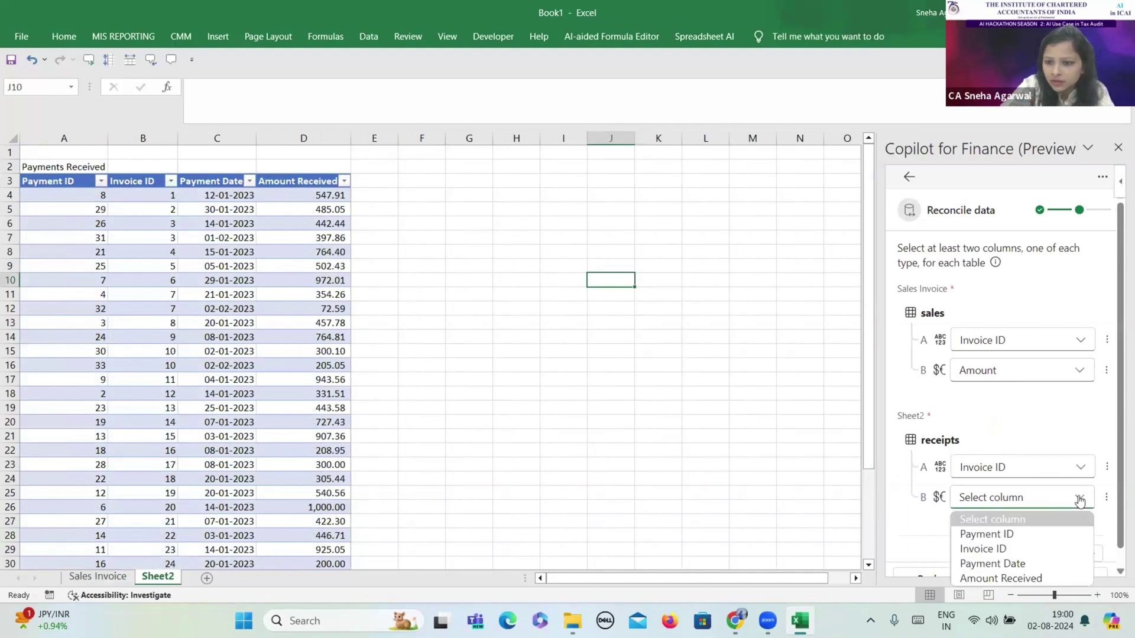
pyautogui.click(1066, 579)
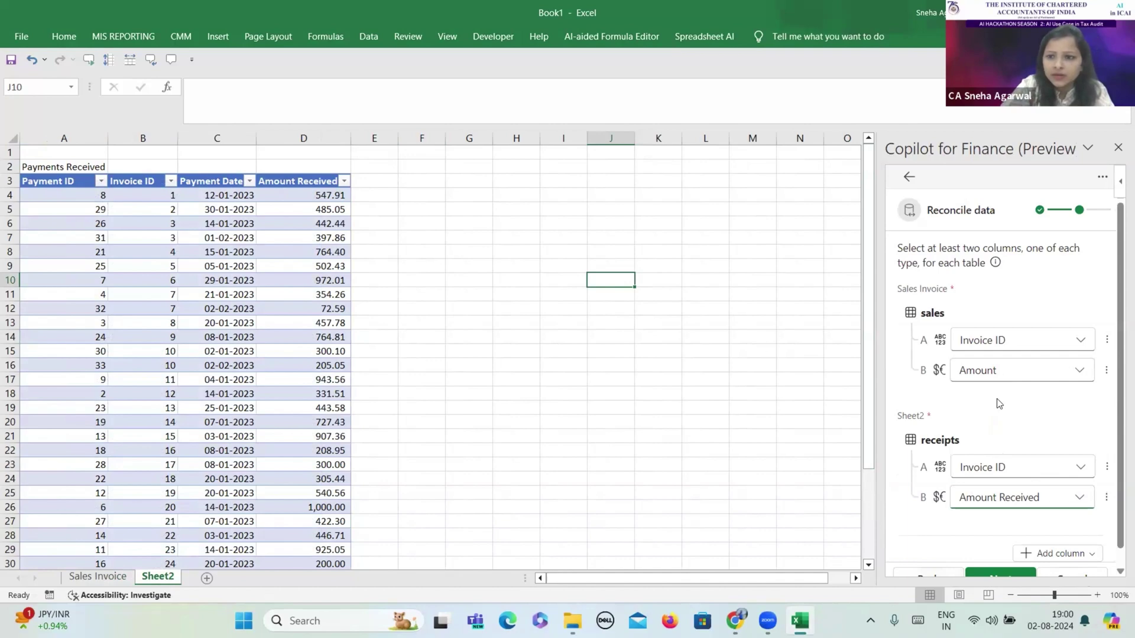
pyautogui.scroll(-1, 1050, 406)
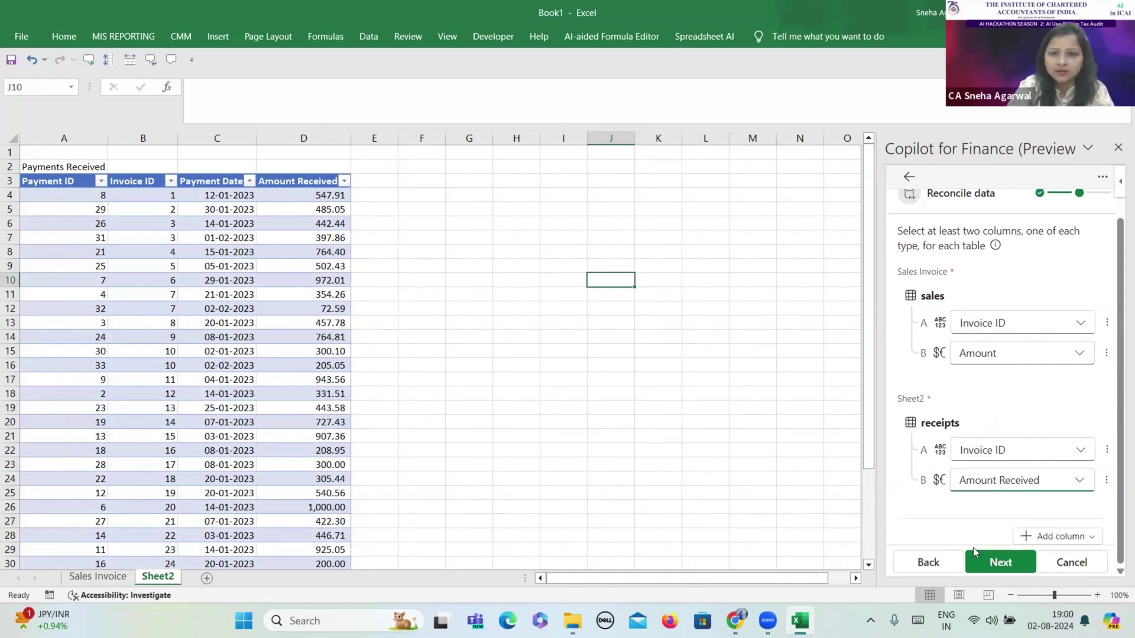
pyautogui.click(1000, 565)
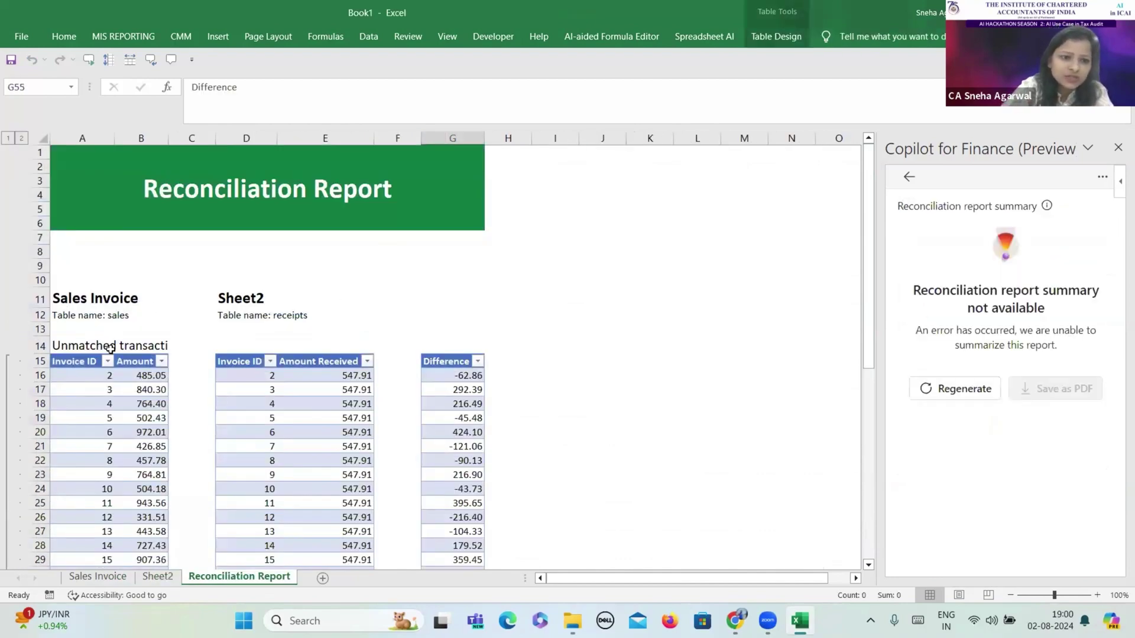
# Widen column B of the reconciliation report and review its unmatched, potentially matched and matched transactions down to the grand total
pyautogui.moveTo(169, 138); pyautogui.dragTo(270, 157)
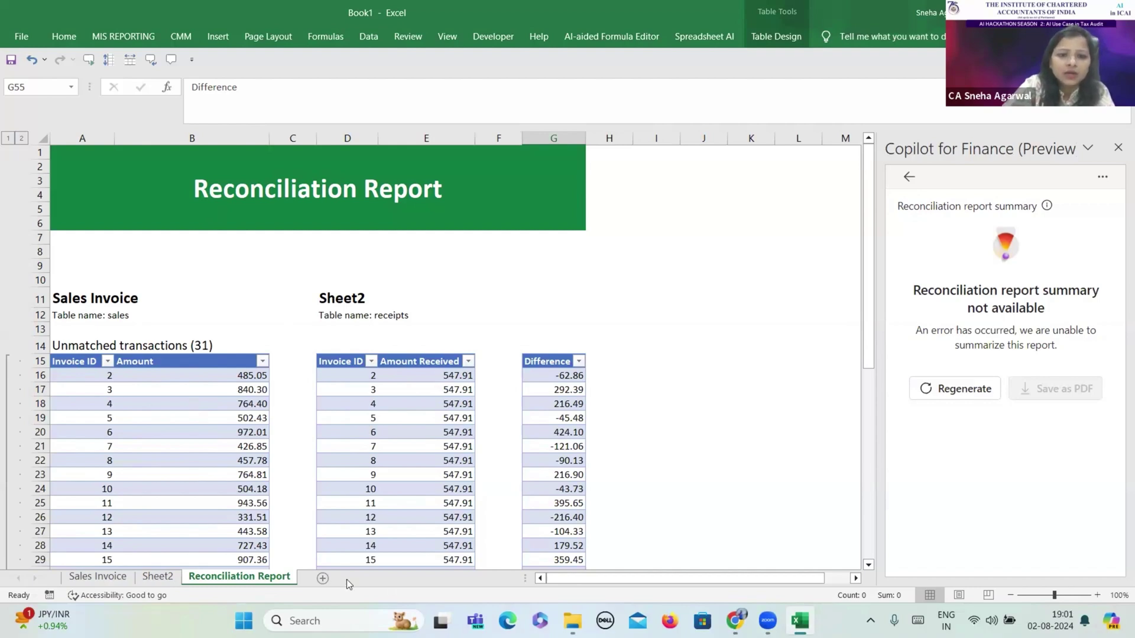
pyautogui.scroll(-9, 650, 372)
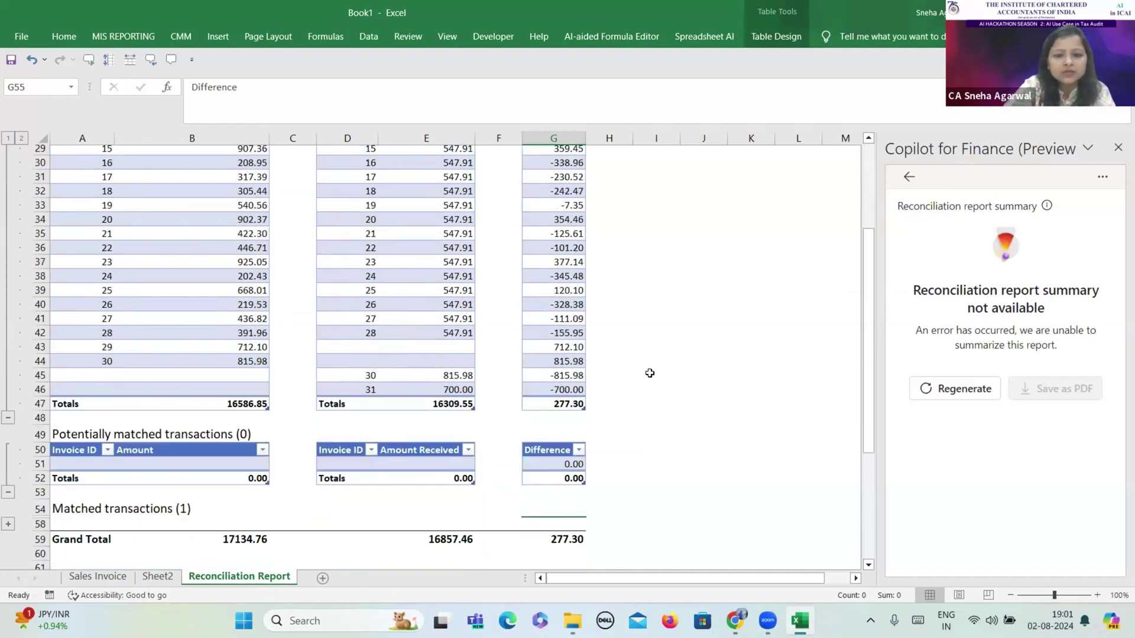
pyautogui.scroll(-6, 650, 373)
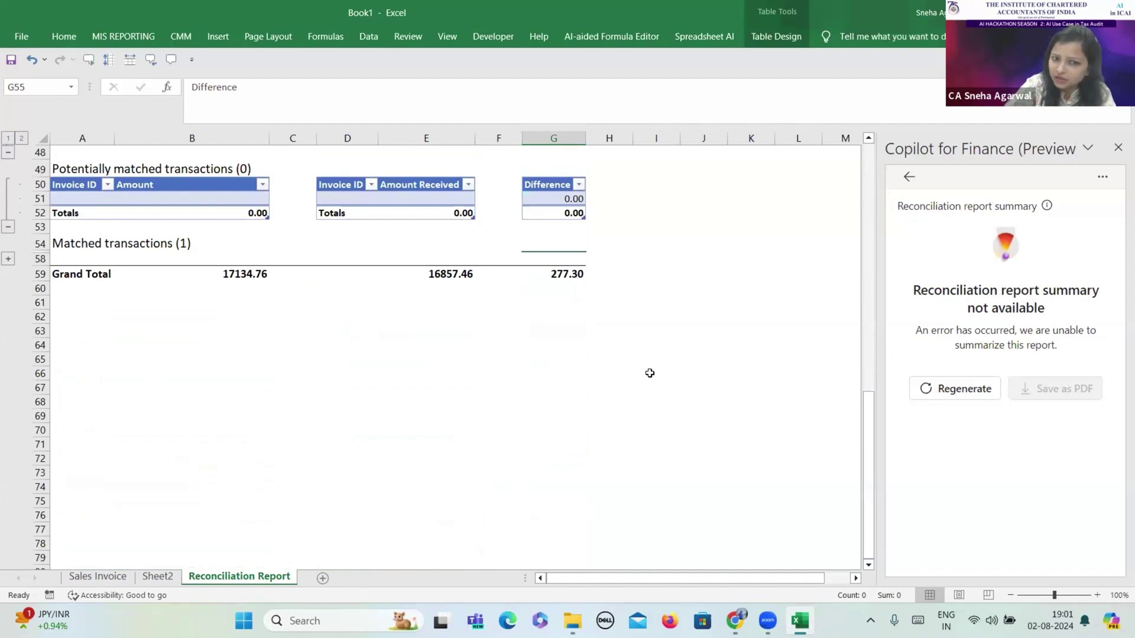
pyautogui.scroll(15, 650, 373)
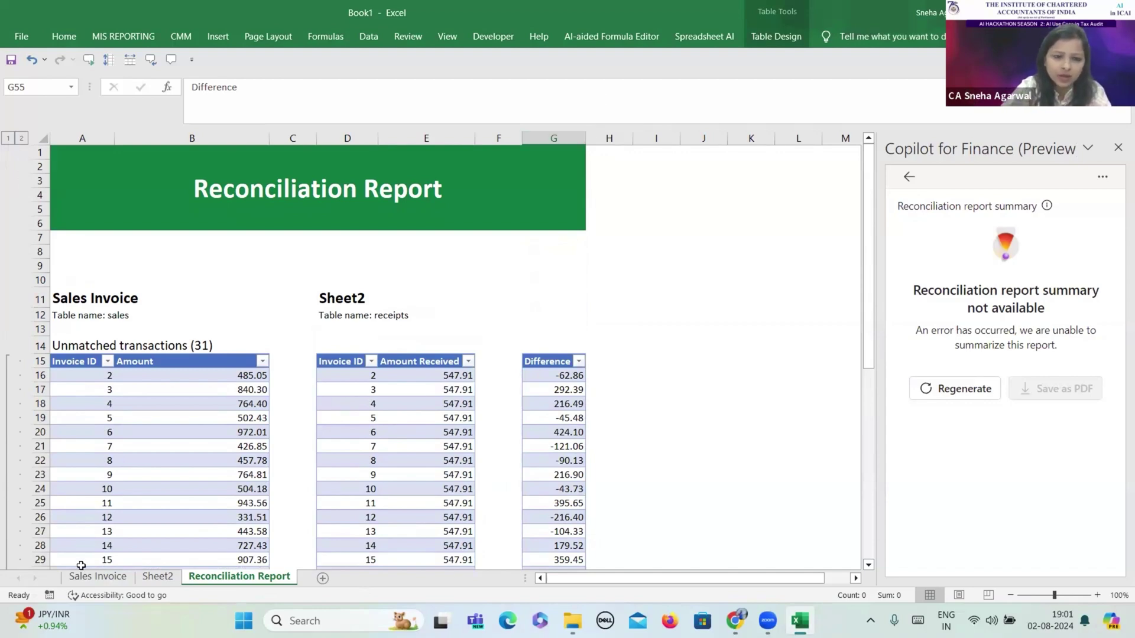
pyautogui.scroll(-7, 252, 456)
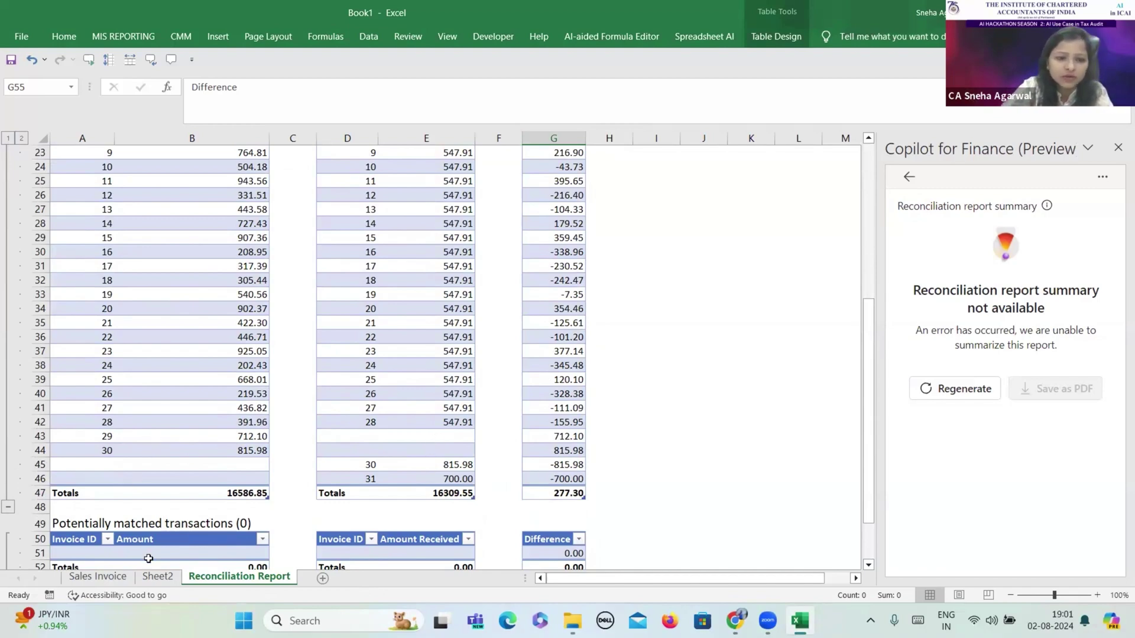
# Check which invoice IDs occur in the receipts table on Sheet2 through the Invoice ID filter values, without applying a filter
pyautogui.click(153, 577)
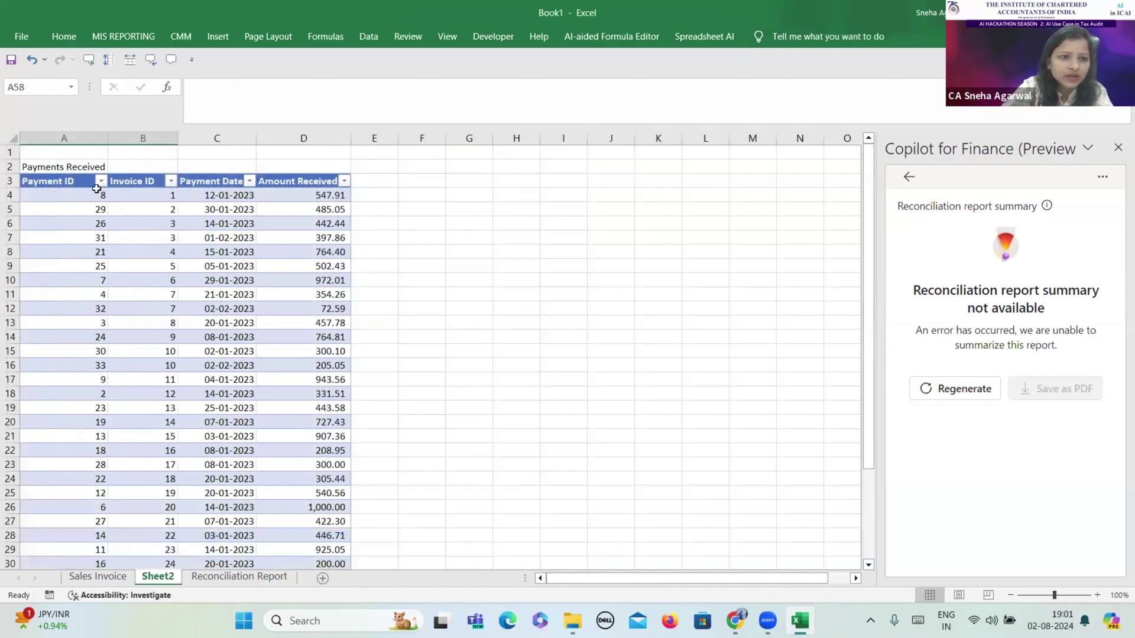
pyautogui.click(170, 181)
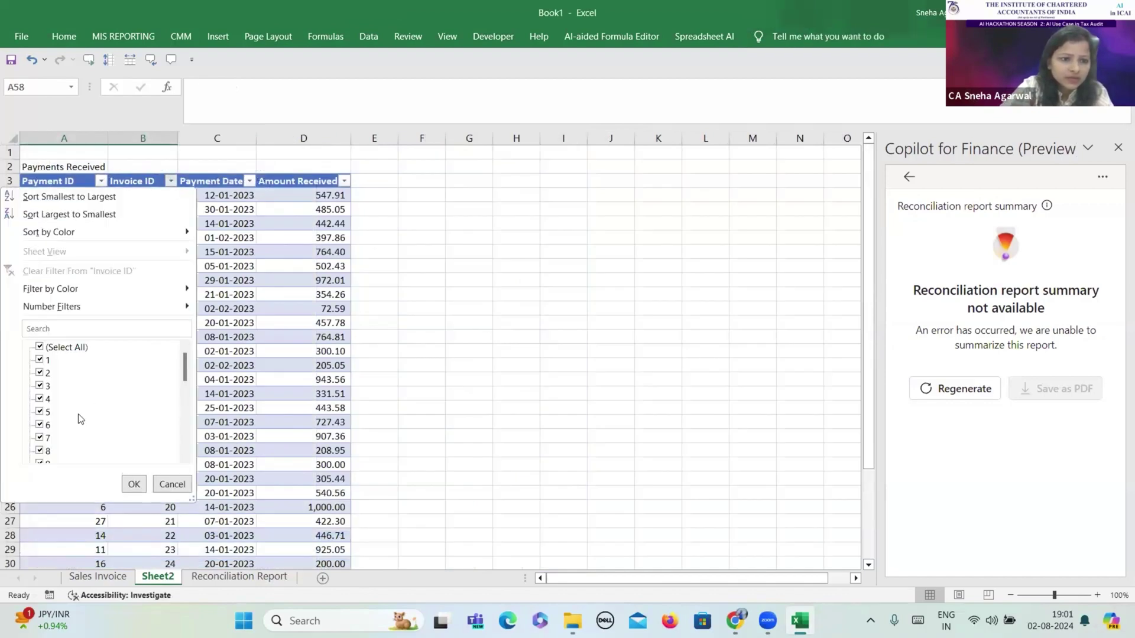
pyautogui.click(63, 352)
pyautogui.scroll(-7, 74, 402)
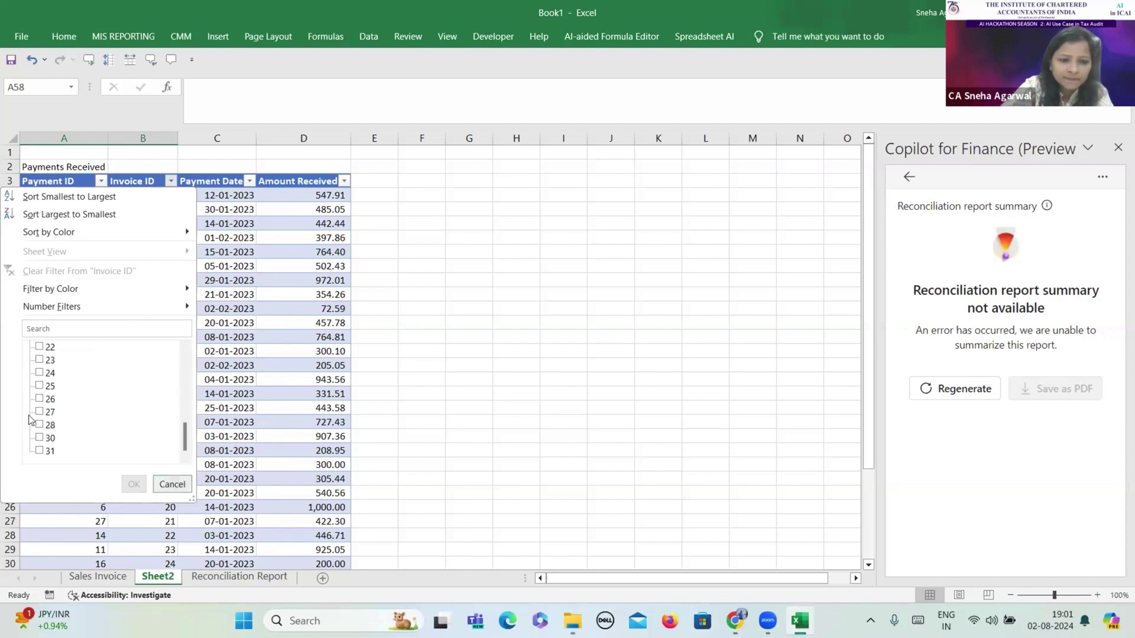
pyautogui.click(172, 484)
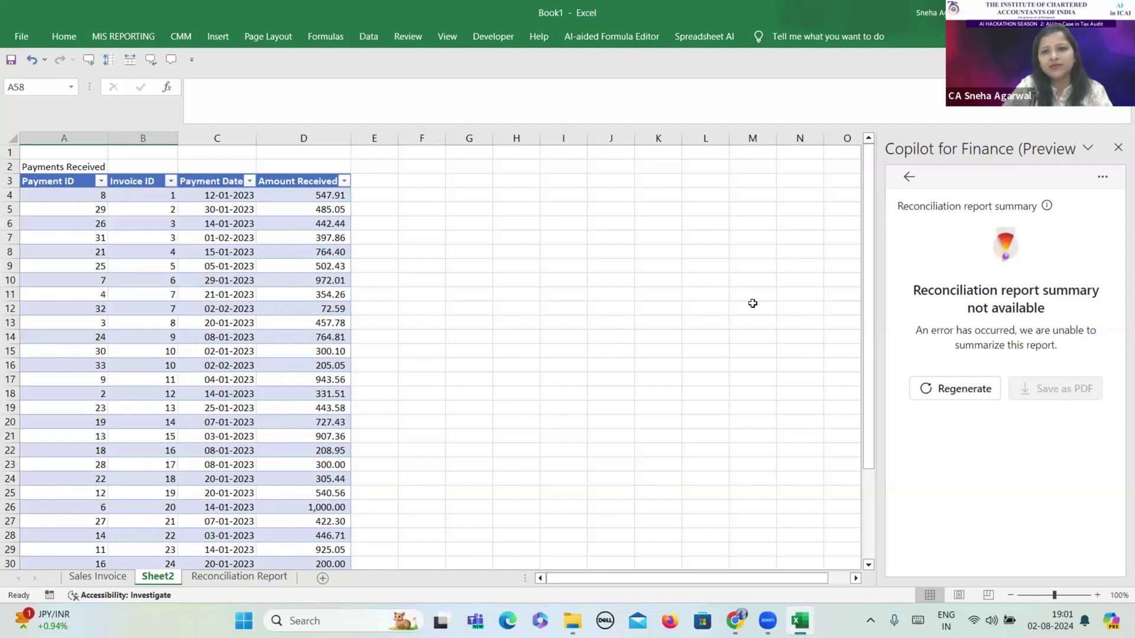